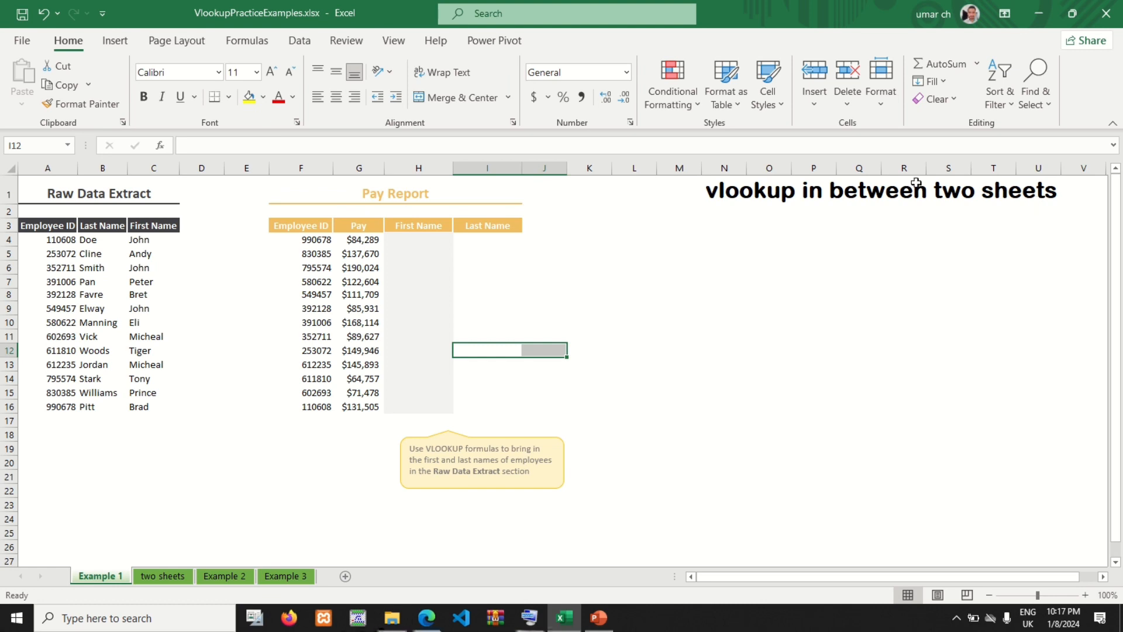
Step: Switch to the web whiteboard in Edge and trace freehand pen strokes along the horizontal x axis and the vertical y axis
click(426, 621)
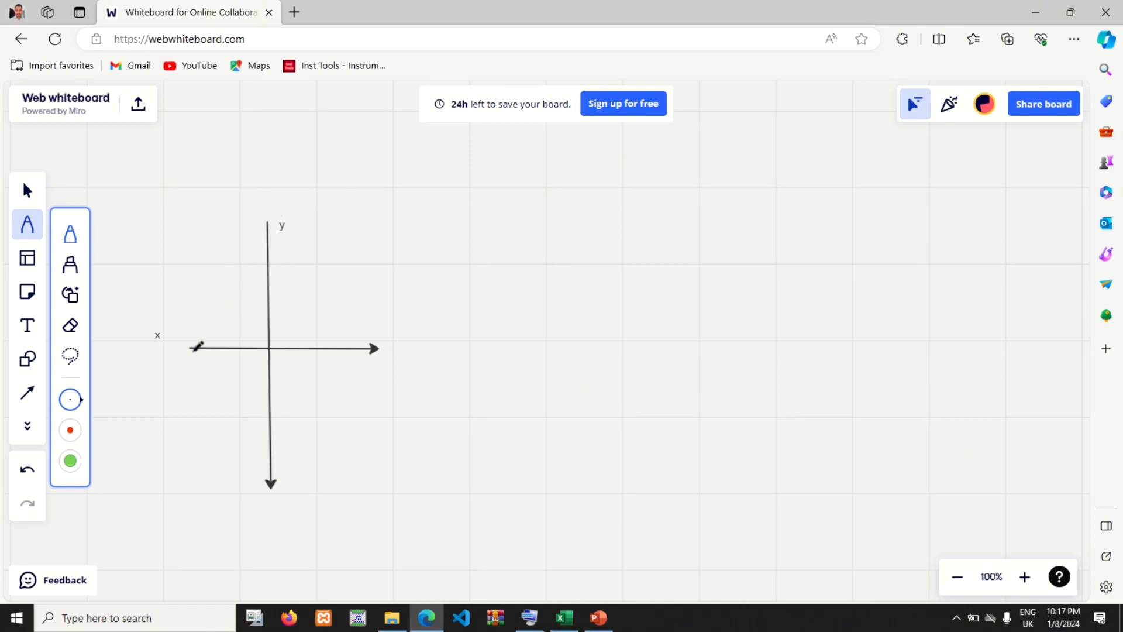
drag(191, 347, 378, 349)
drag(269, 223, 271, 454)
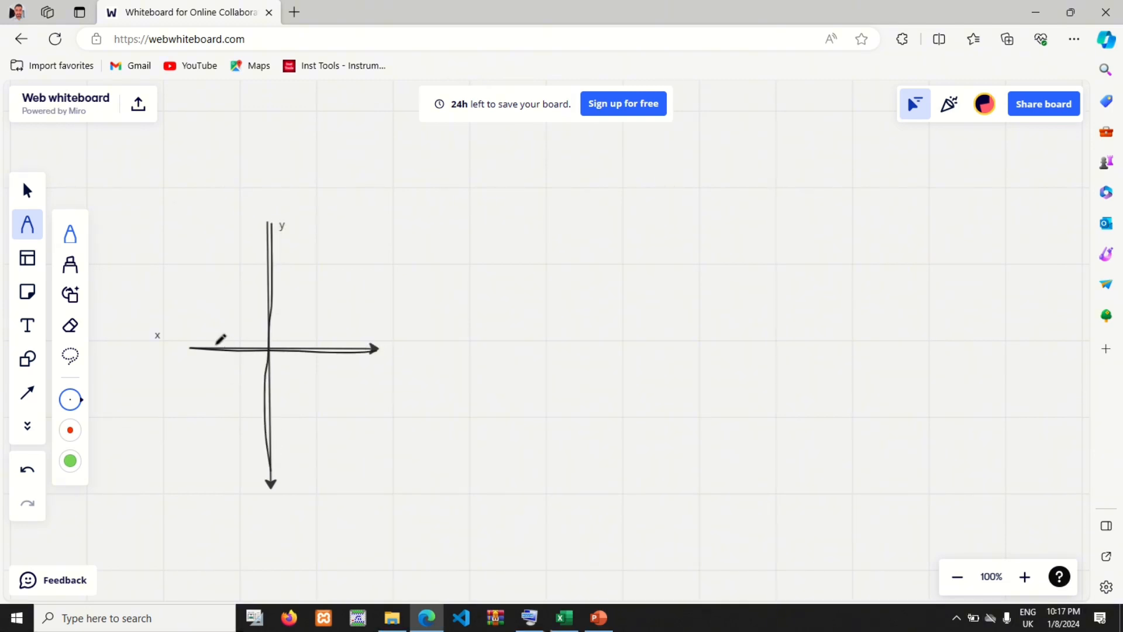
drag(189, 347, 410, 344)
drag(275, 229, 273, 477)
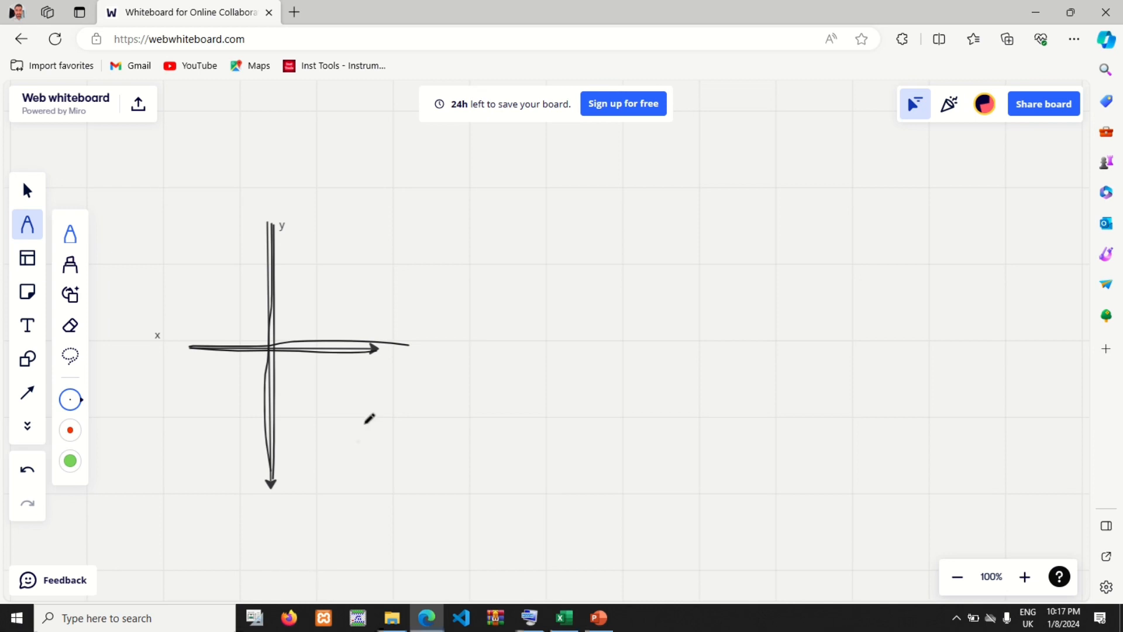
Step: Sketch a downward arrow labelled VP beside the y axis, a loop around the axis, and a large V below the x axis
mouse_move(305, 262)
mouse_down()
mouse_move(316, 275)
mouse_move(326, 259)
mouse_move(333, 278)
mouse_move(339, 270)
mouse_up()
drag(303, 215, 298, 312)
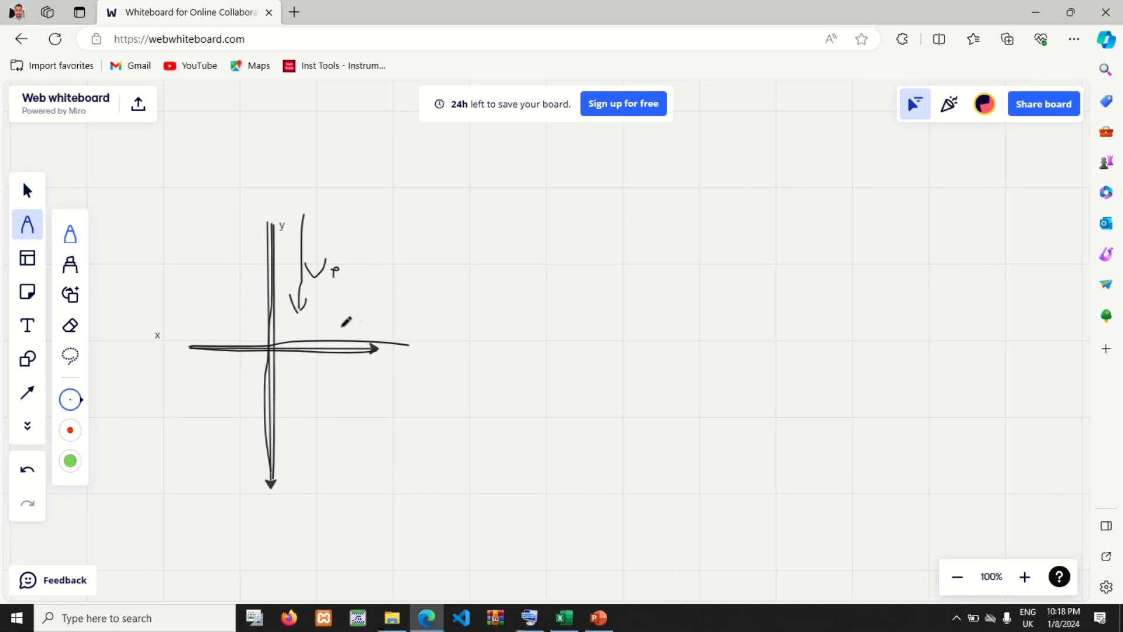
drag(202, 227, 202, 256)
mouse_move(257, 228)
mouse_down()
mouse_move(266, 497)
mouse_move(286, 468)
mouse_move(273, 225)
mouse_up()
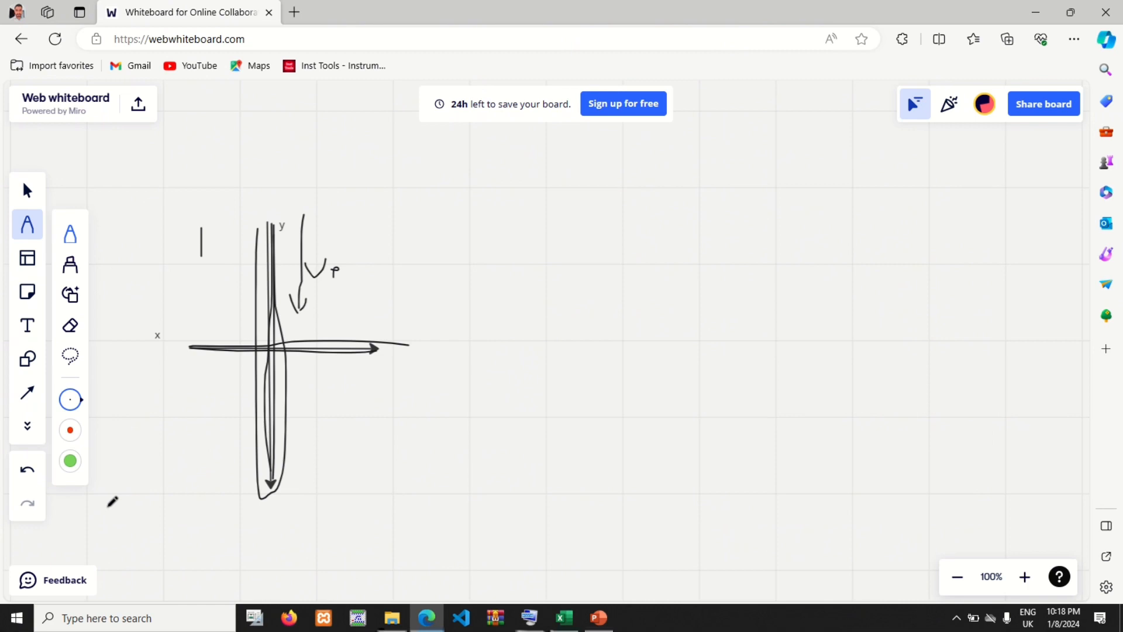
mouse_move(401, 421)
mouse_down()
mouse_move(452, 420)
mouse_move(463, 397)
mouse_up()
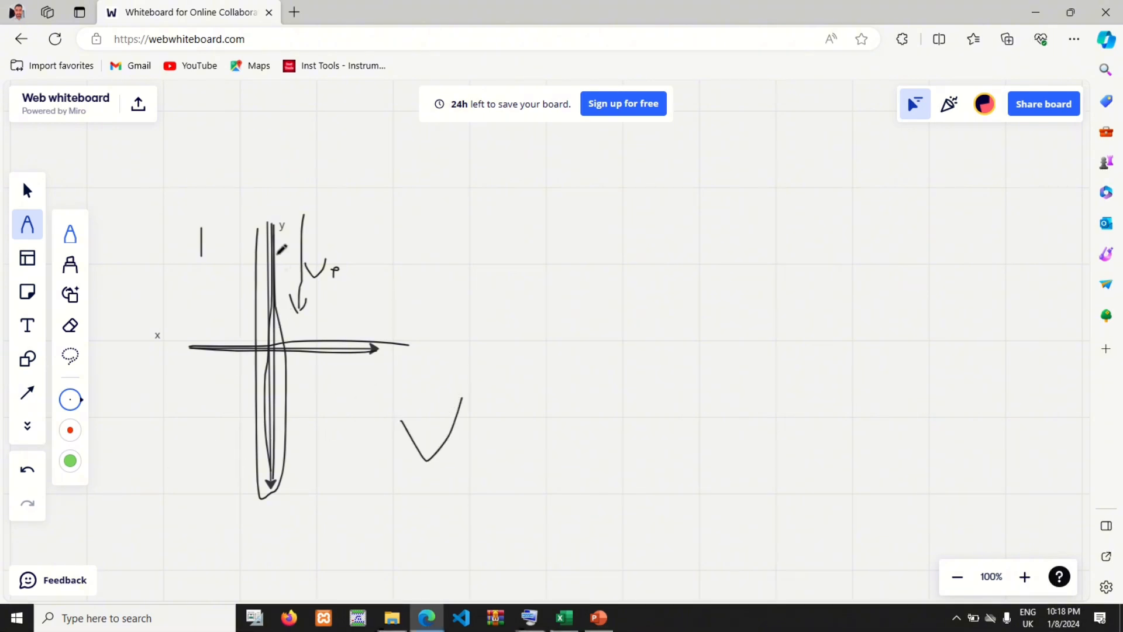
mouse_move(275, 212)
mouse_down()
mouse_move(286, 480)
mouse_move(272, 498)
mouse_up()
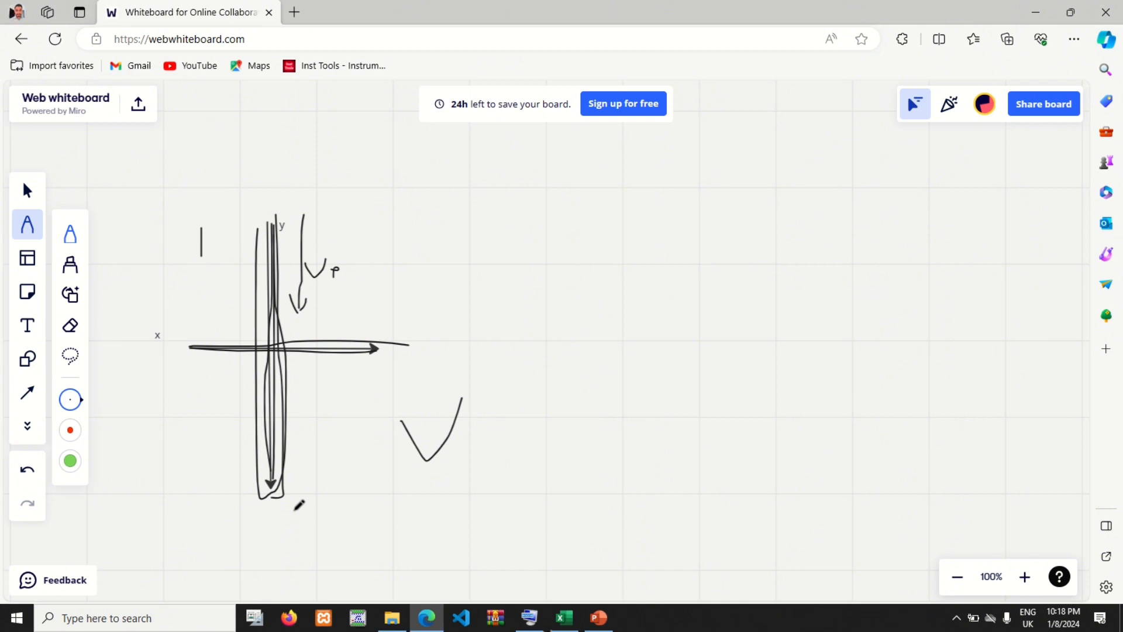
Step: Switch to Excel and examine the Raw Data Extract table, the instruction note and the Pay Report's Employee ID column
click(571, 621)
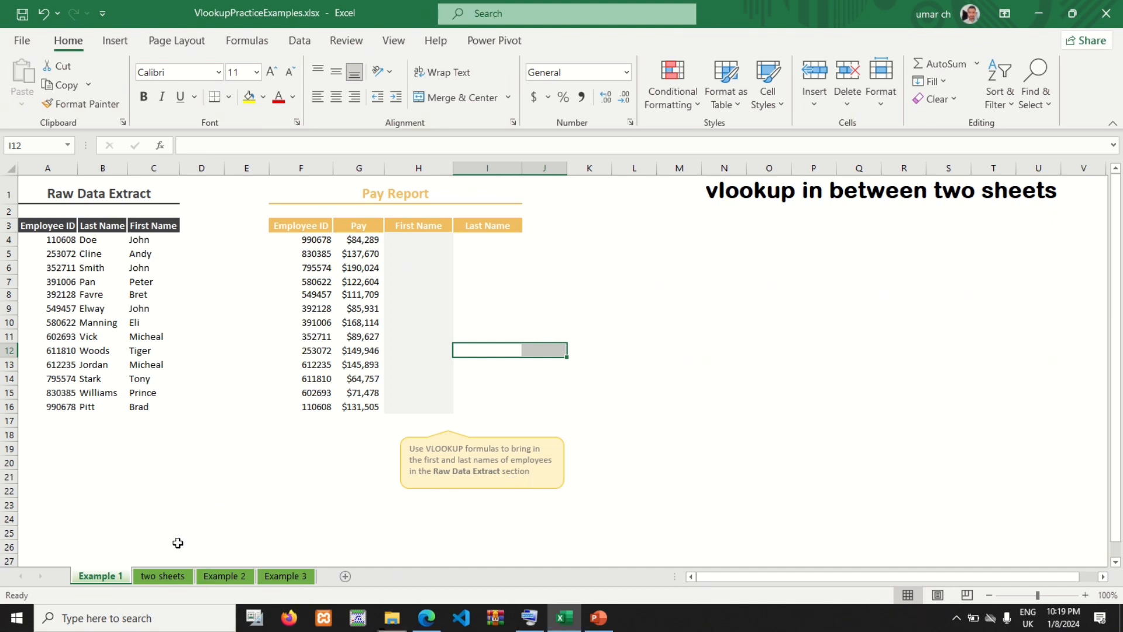
drag(50, 198, 145, 405)
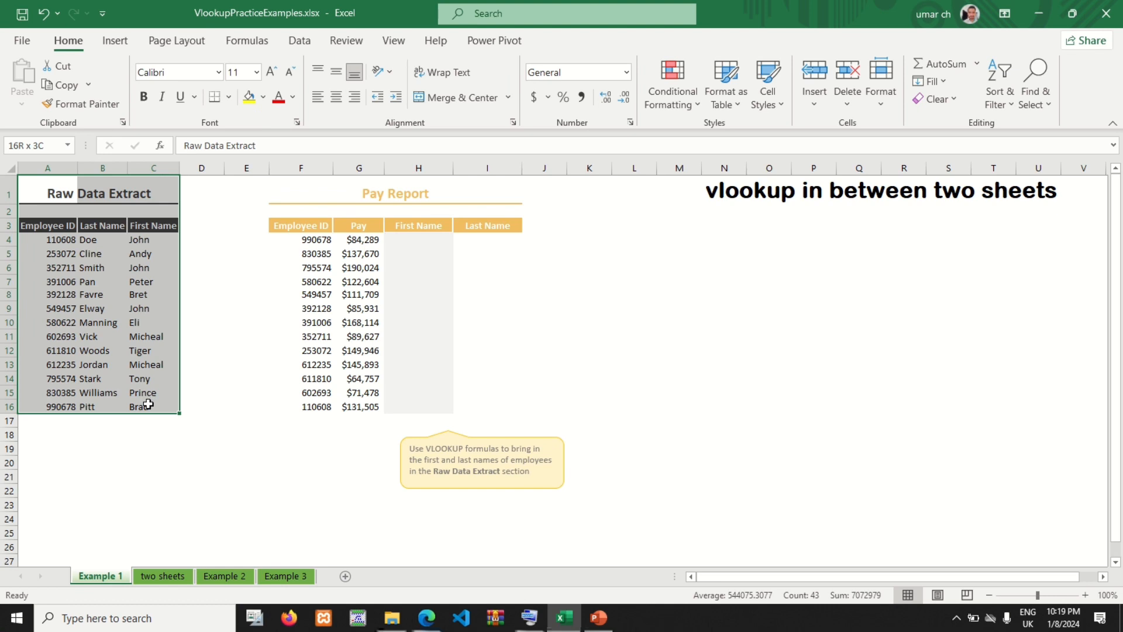
click(446, 457)
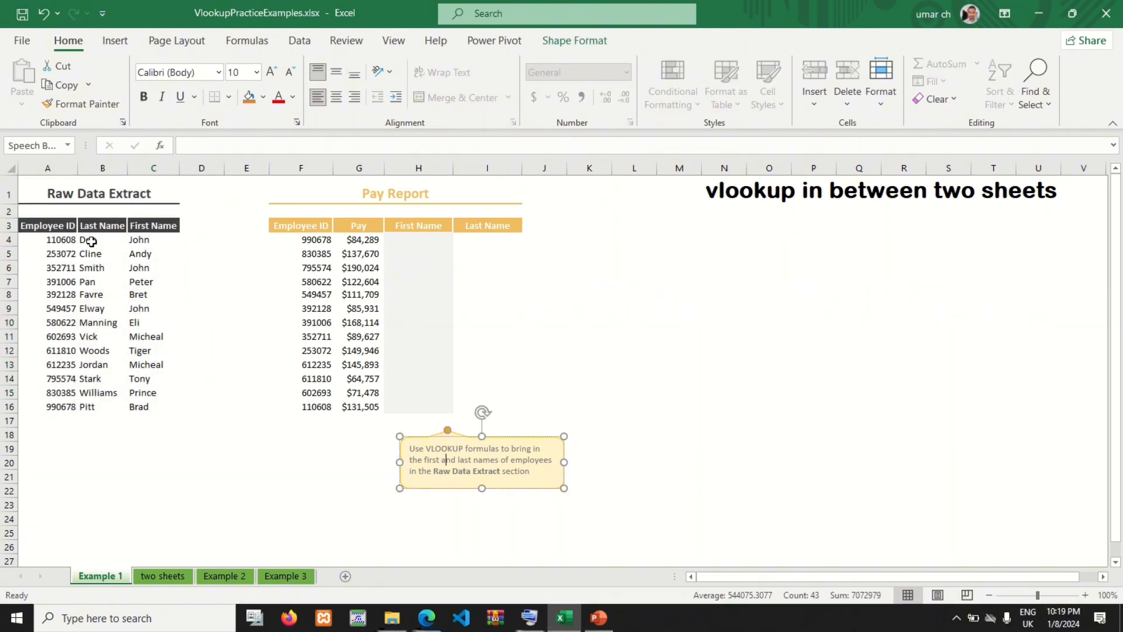
drag(138, 228, 141, 407)
drag(306, 238, 307, 404)
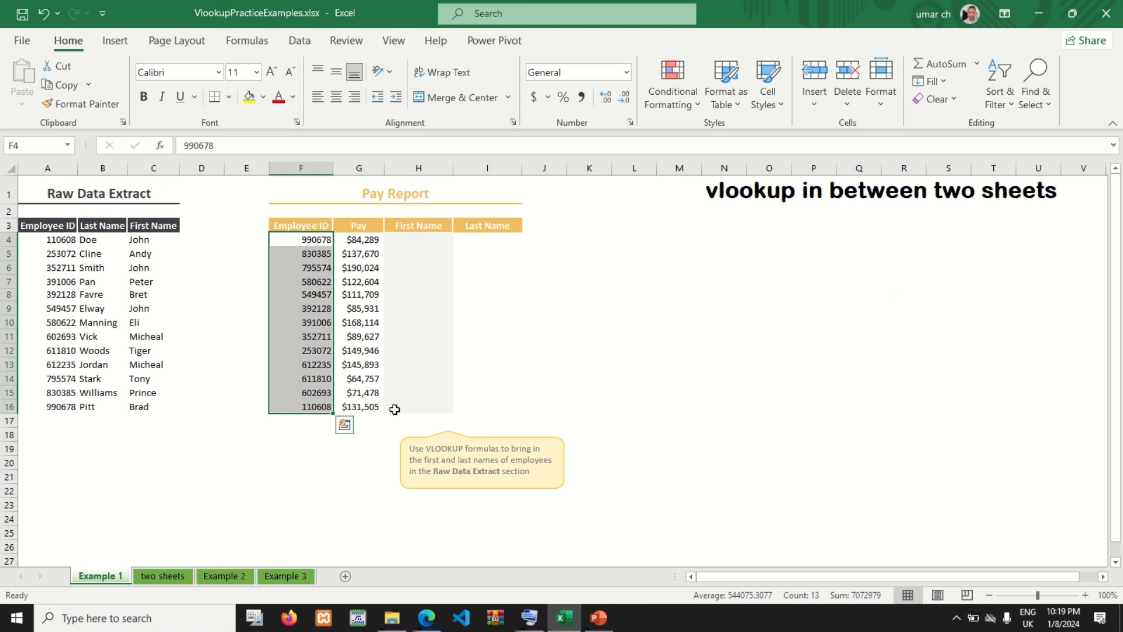
Step: Start a VLOOKUP formula in cell H4, the first row of the Pay Report's First Name column
click(414, 238)
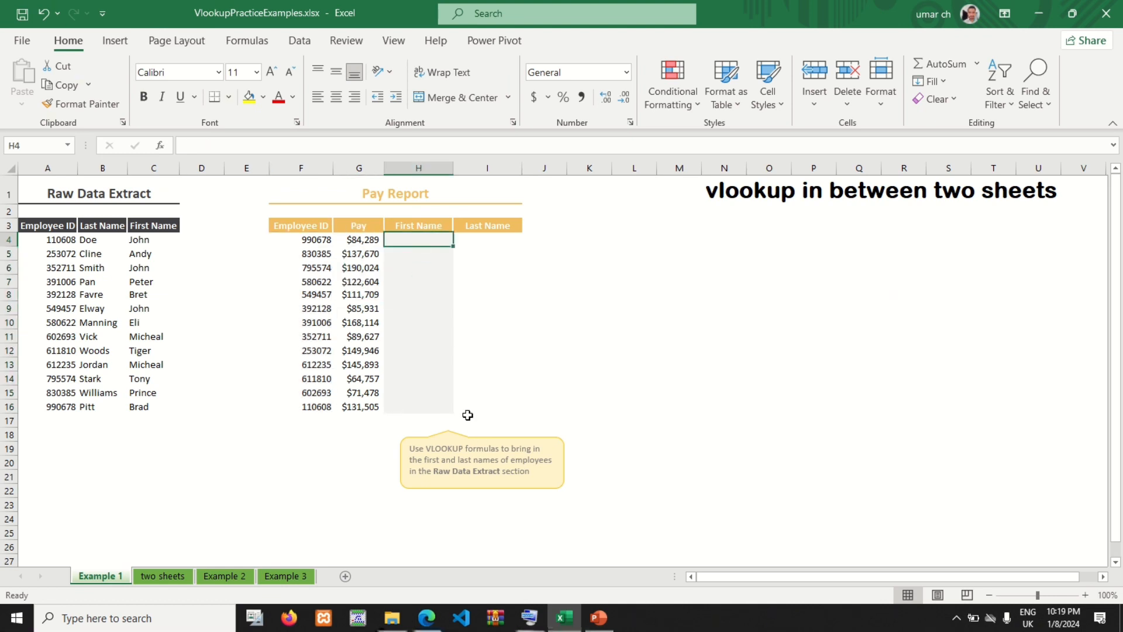
click(530, 615)
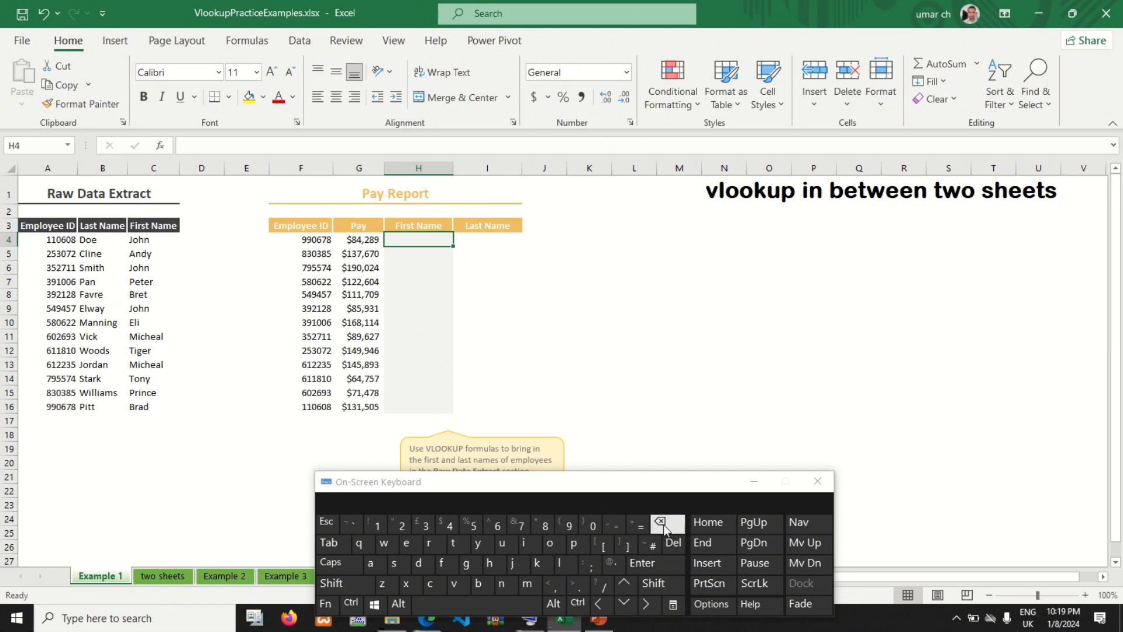
click(642, 529)
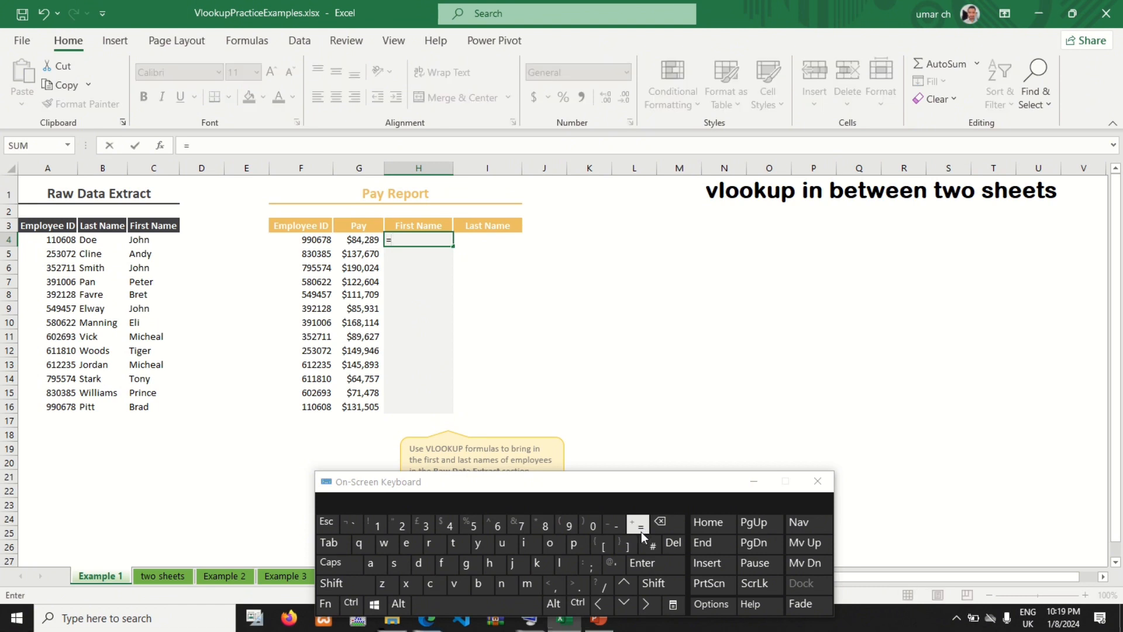
click(449, 585)
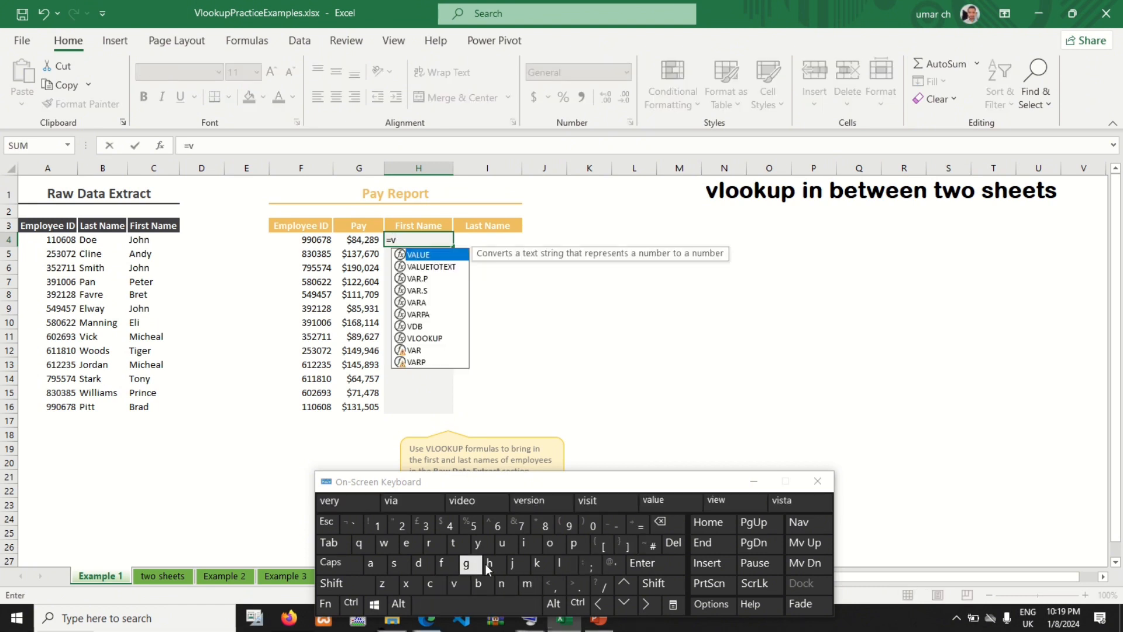
click(574, 563)
click(553, 546)
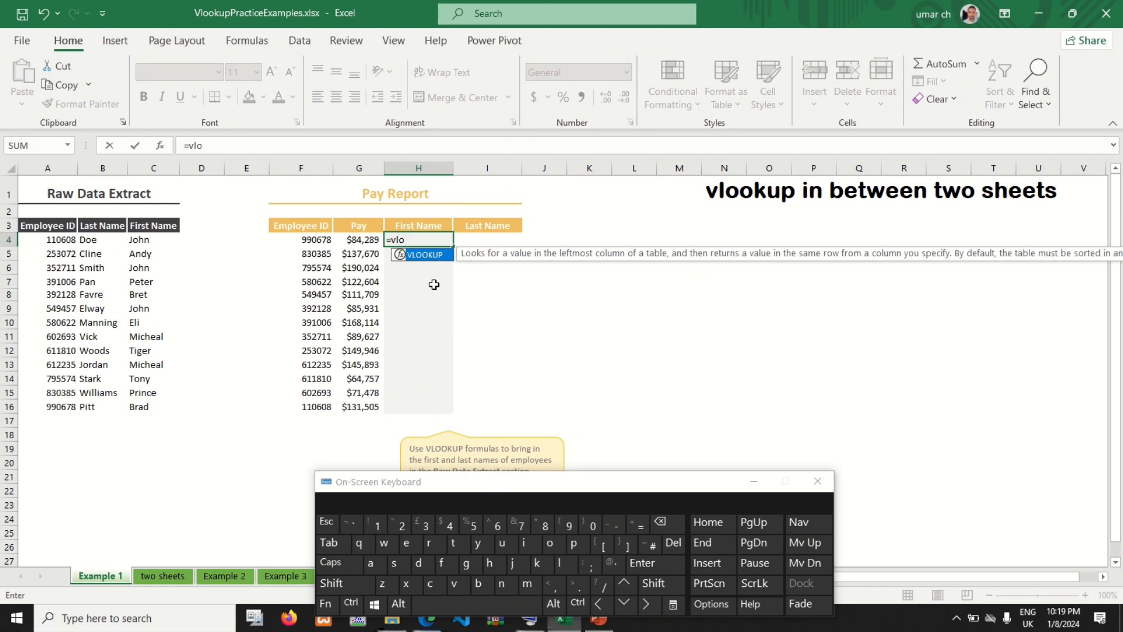
double_click(413, 255)
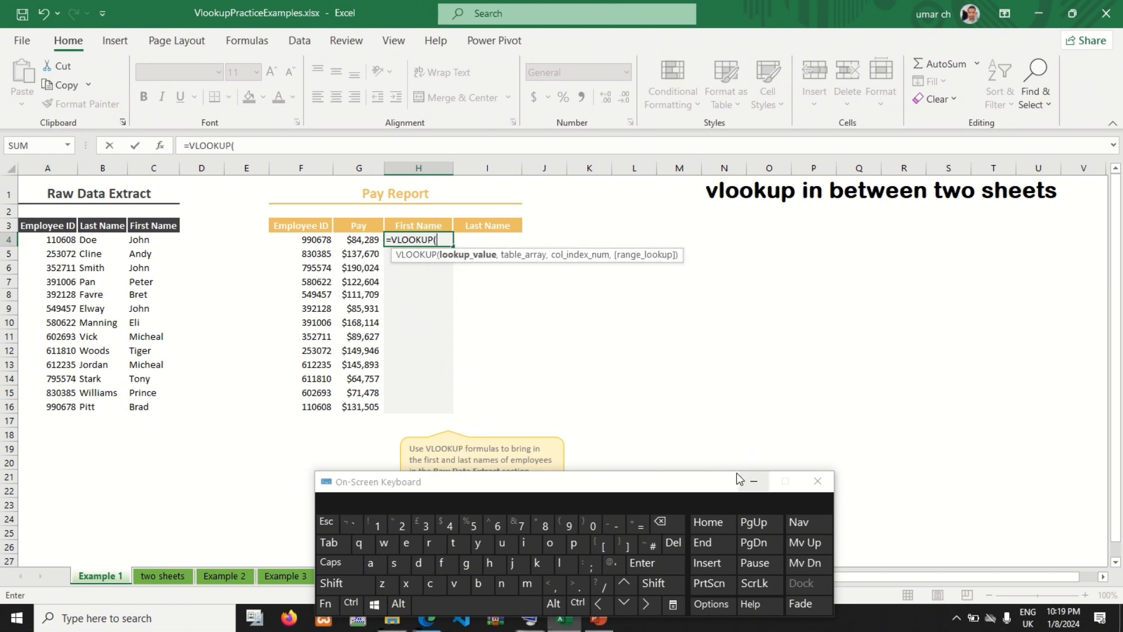
click(818, 481)
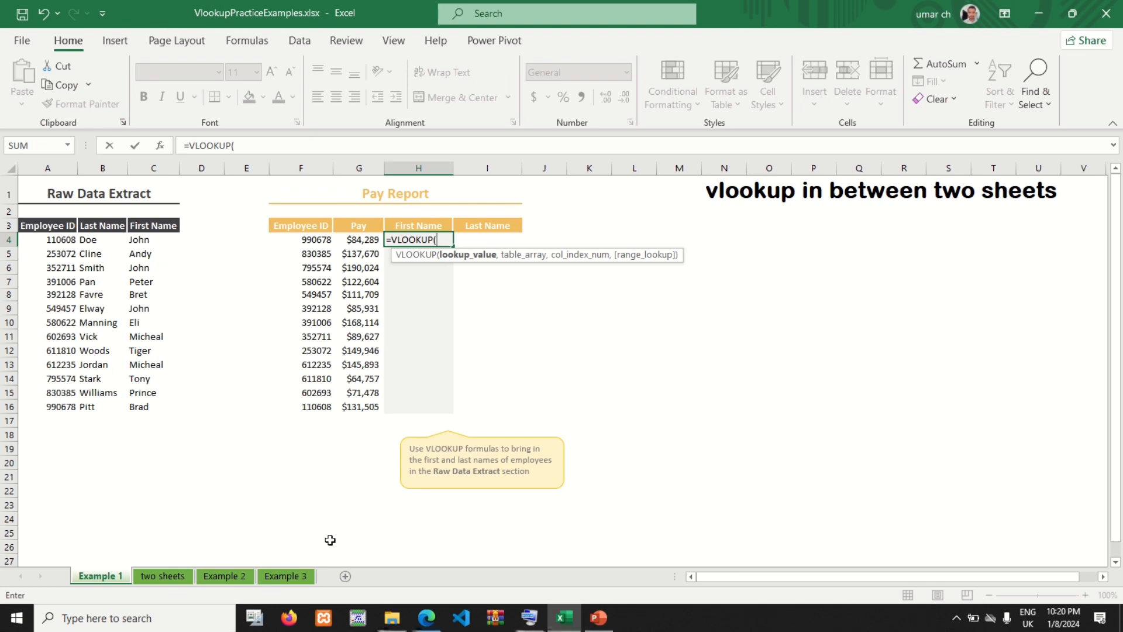
Step: Set the VLOOKUP lookup value to F4 and the table array to the whole columns A:C
click(503, 621)
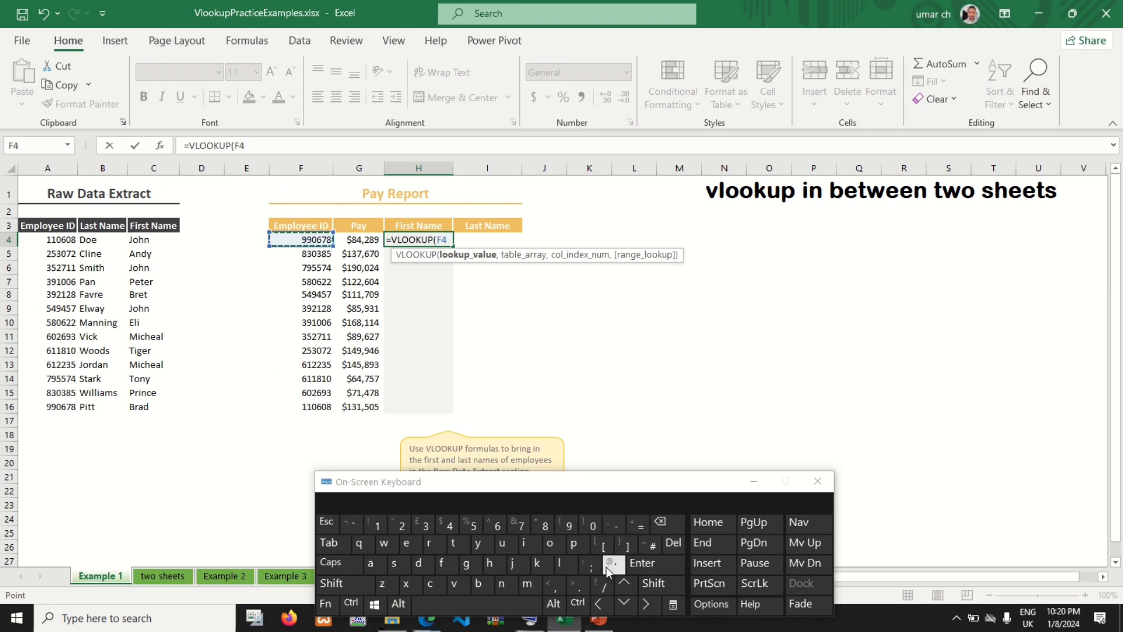
click(563, 588)
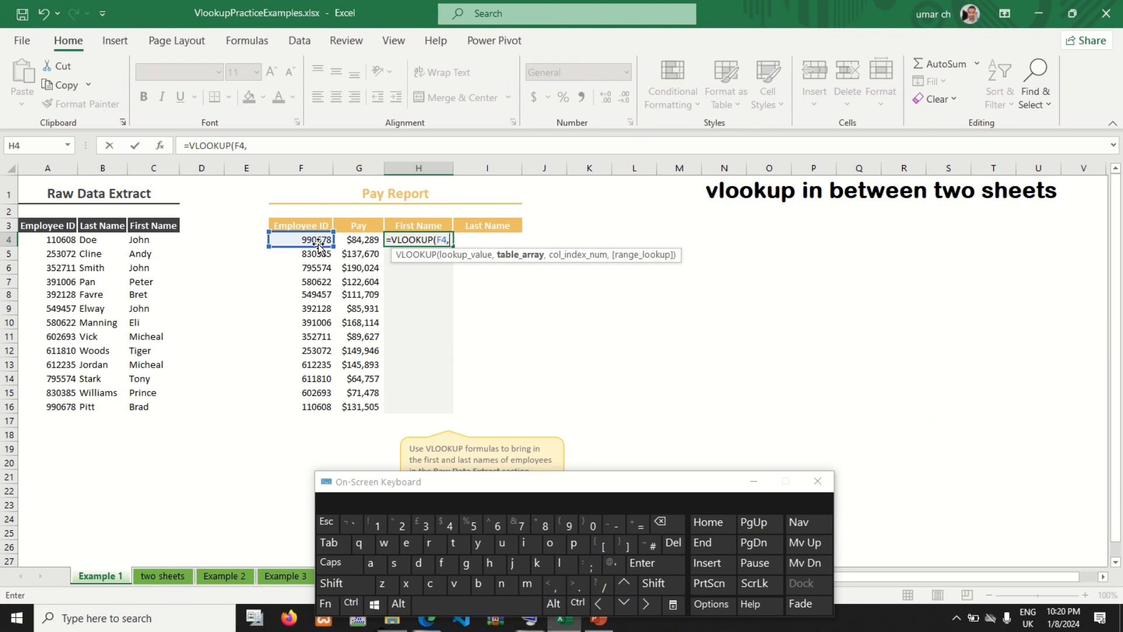
click(36, 169)
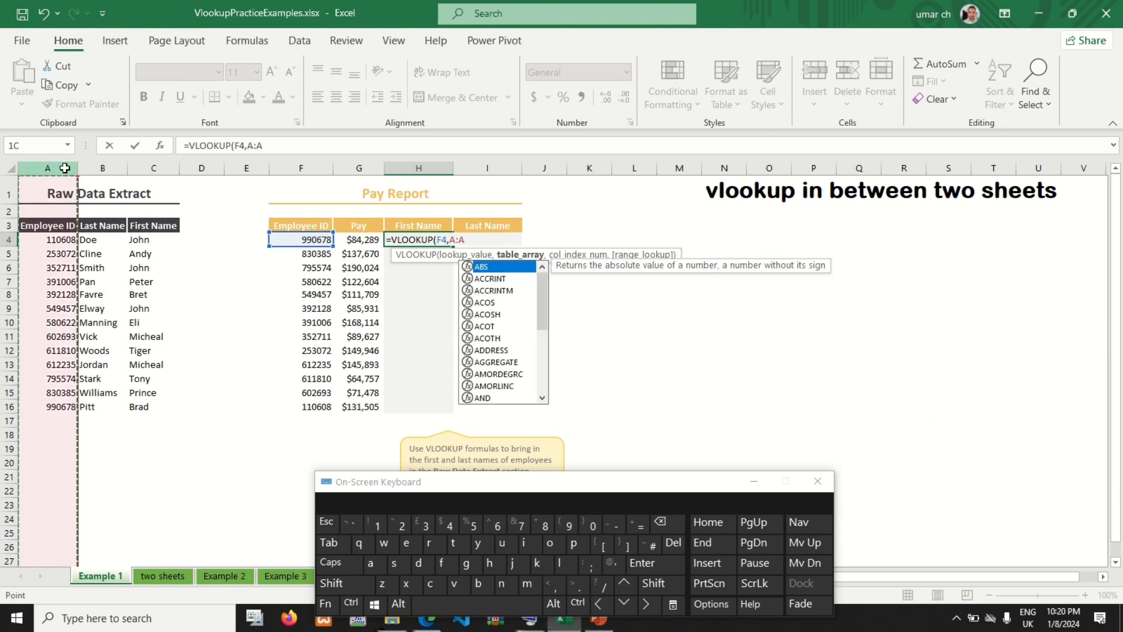
click(82, 167)
drag(59, 168, 153, 168)
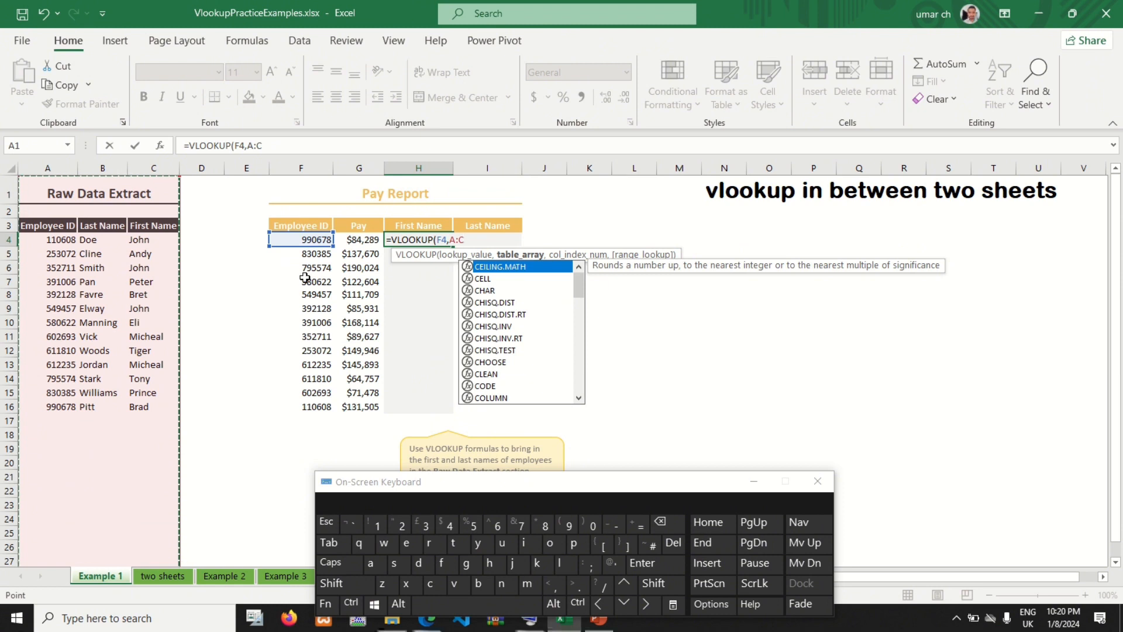
click(551, 586)
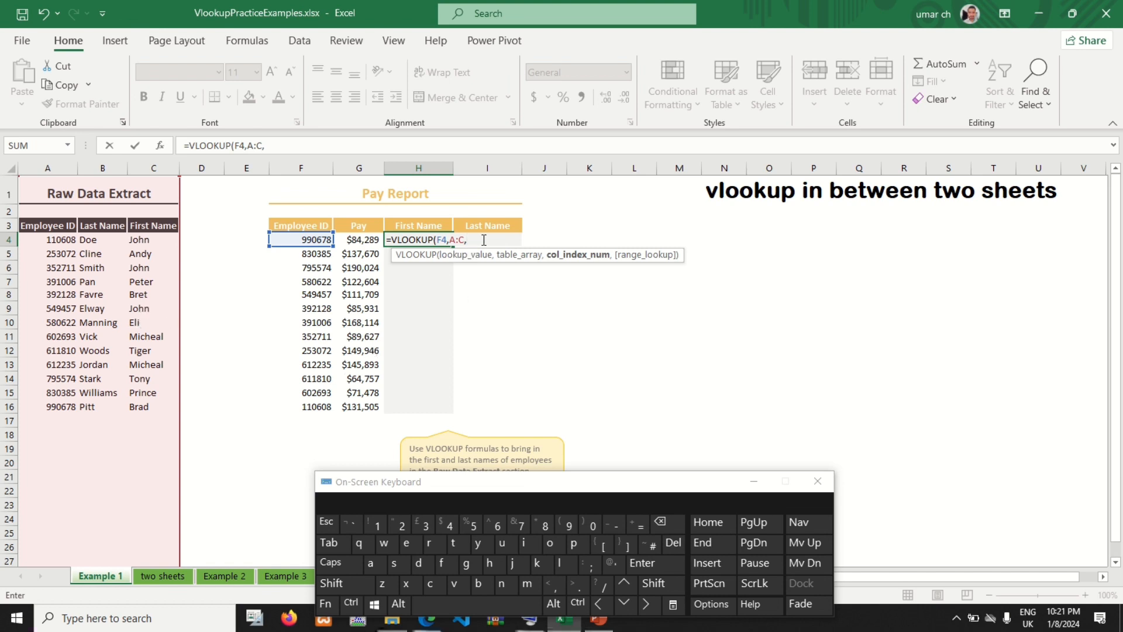
Step: Complete the H4 formula with column index 3 and FALSE for an exact match, and enter it
click(433, 516)
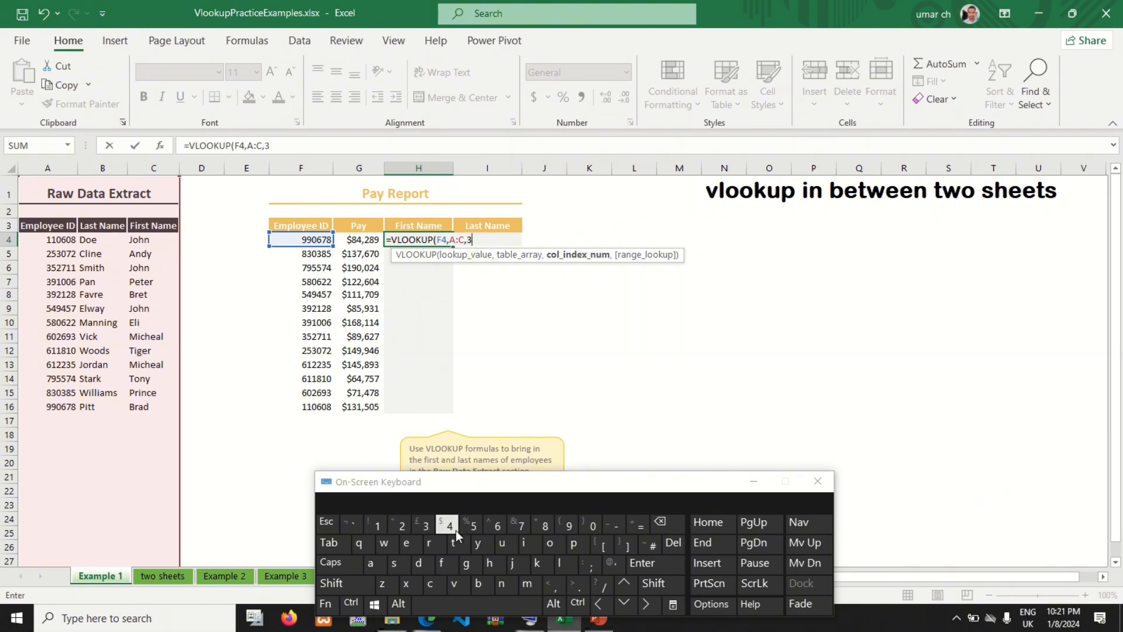
click(554, 585)
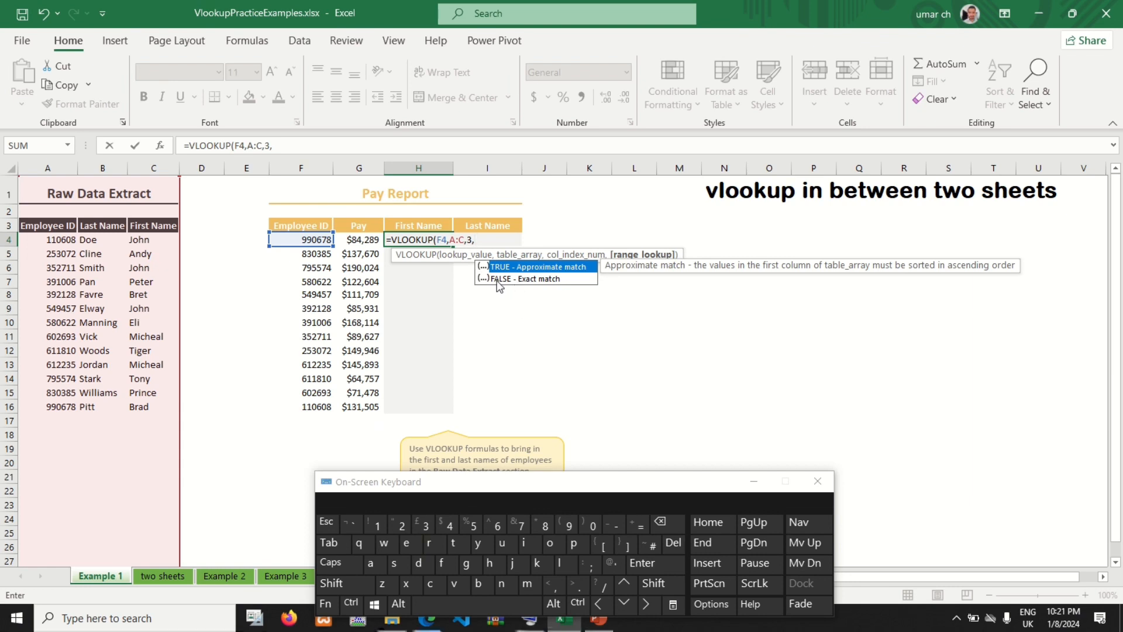
double_click(526, 278)
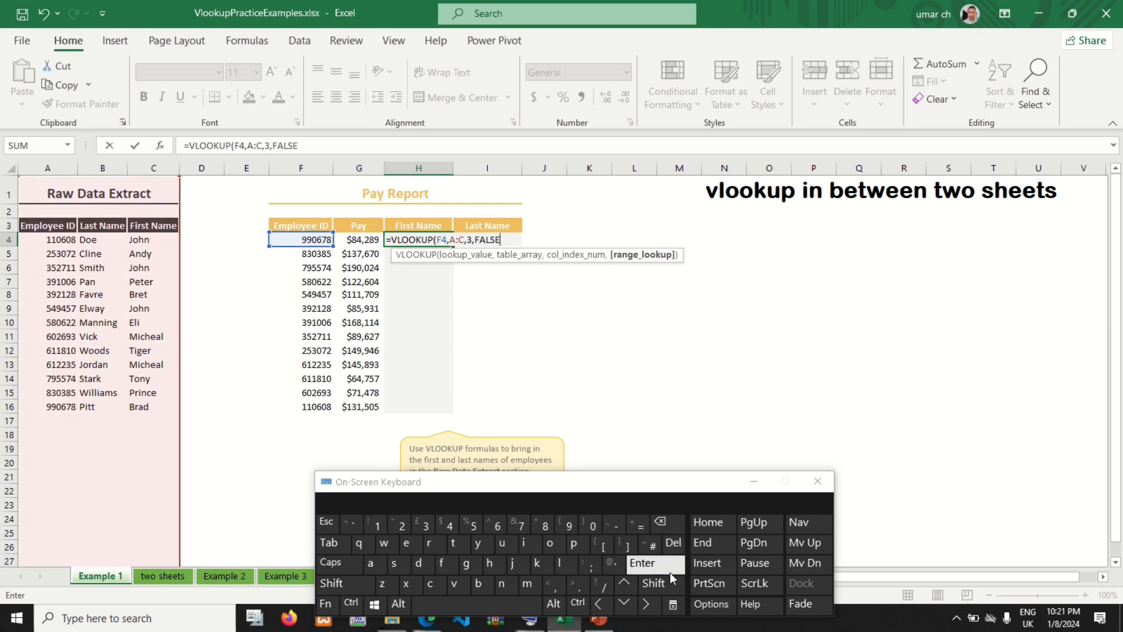
click(648, 584)
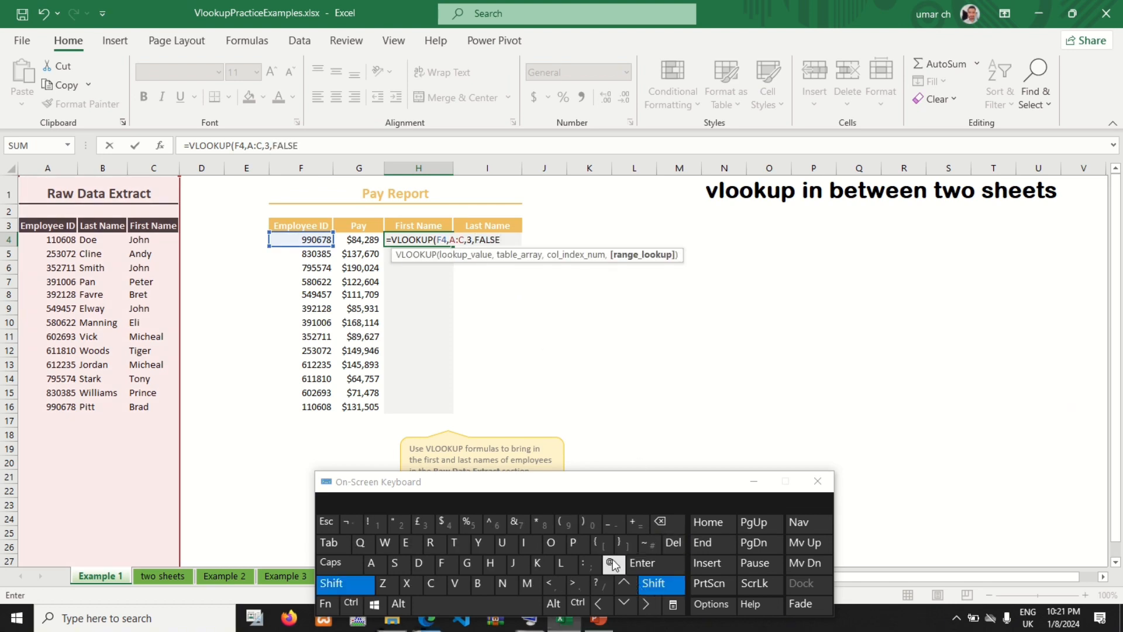
click(585, 520)
click(667, 568)
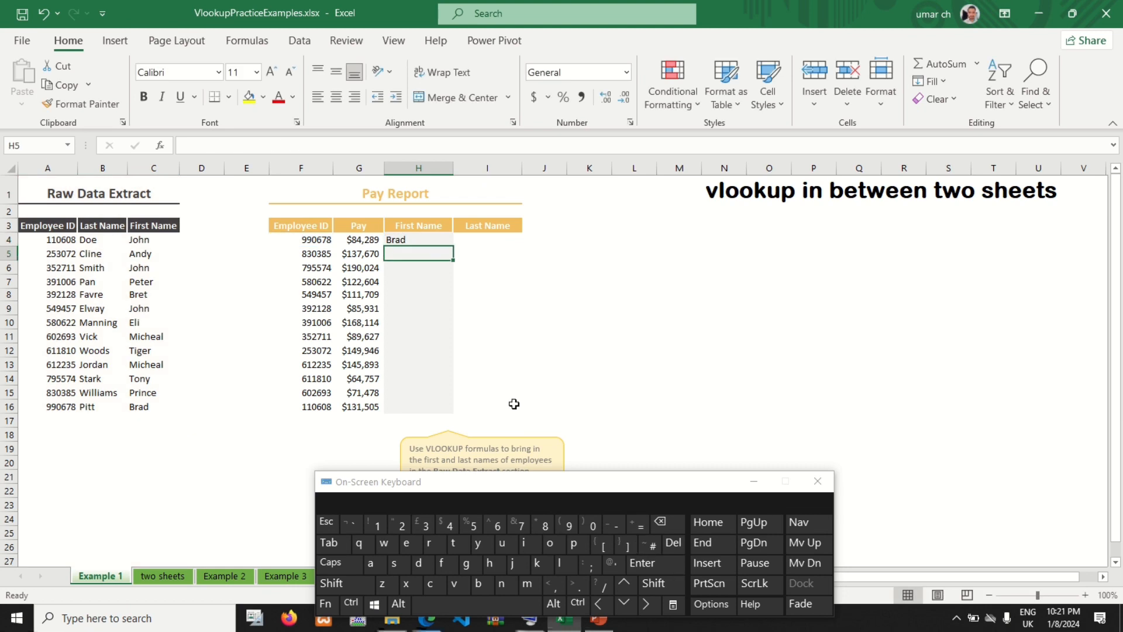
Step: Fill the First Name formula from H4 down to H16 and compare the results with the raw data's First Name column
click(417, 240)
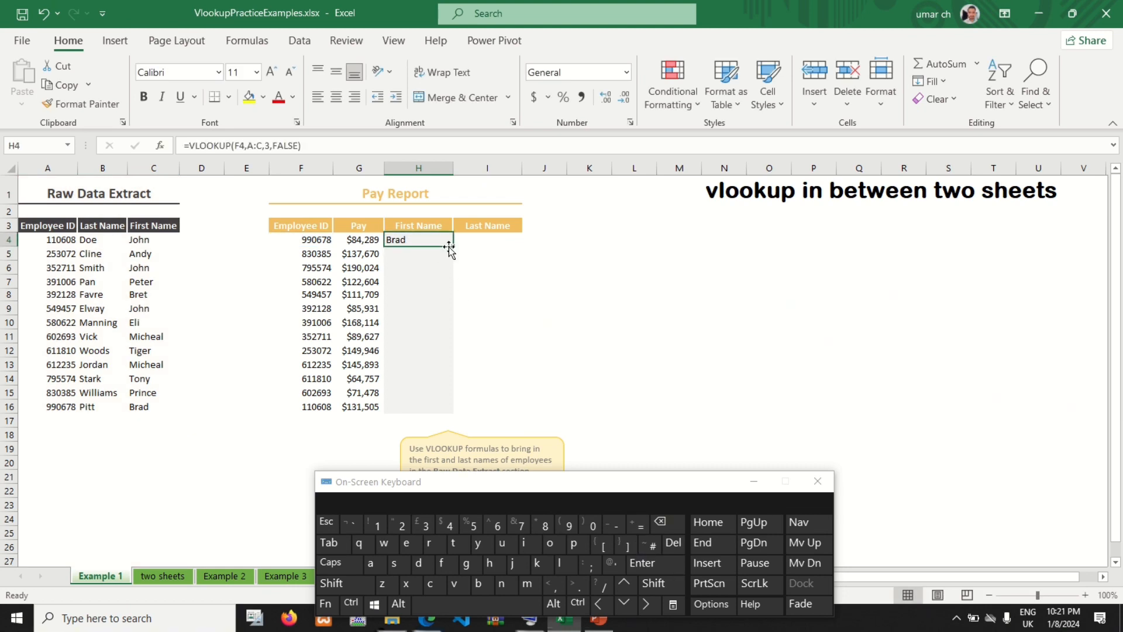
drag(454, 247, 454, 414)
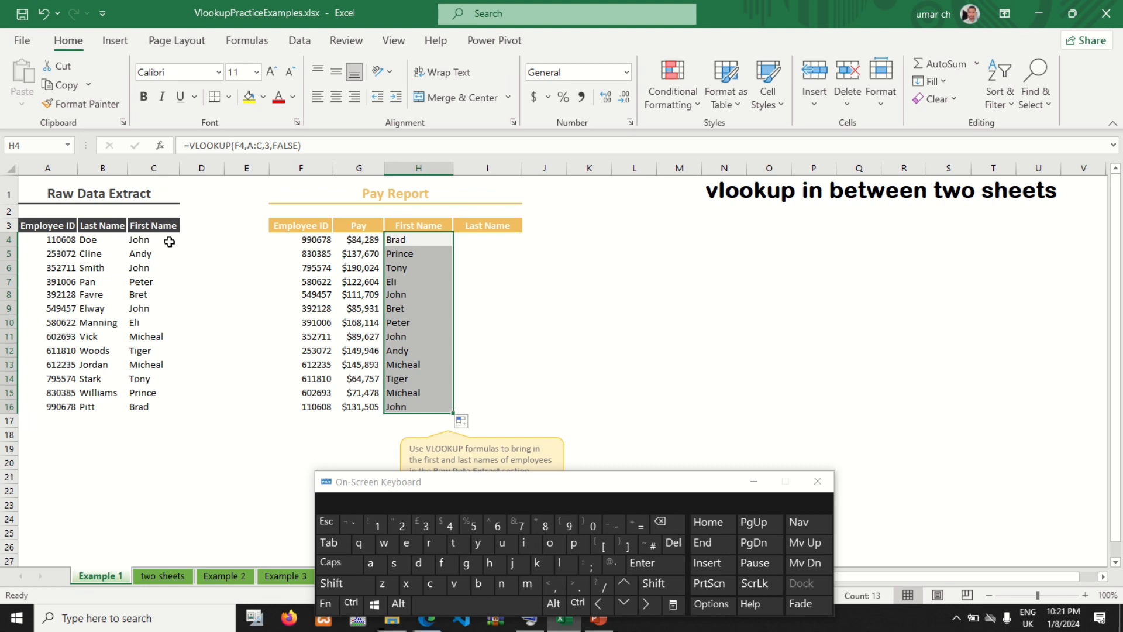
drag(143, 239, 149, 393)
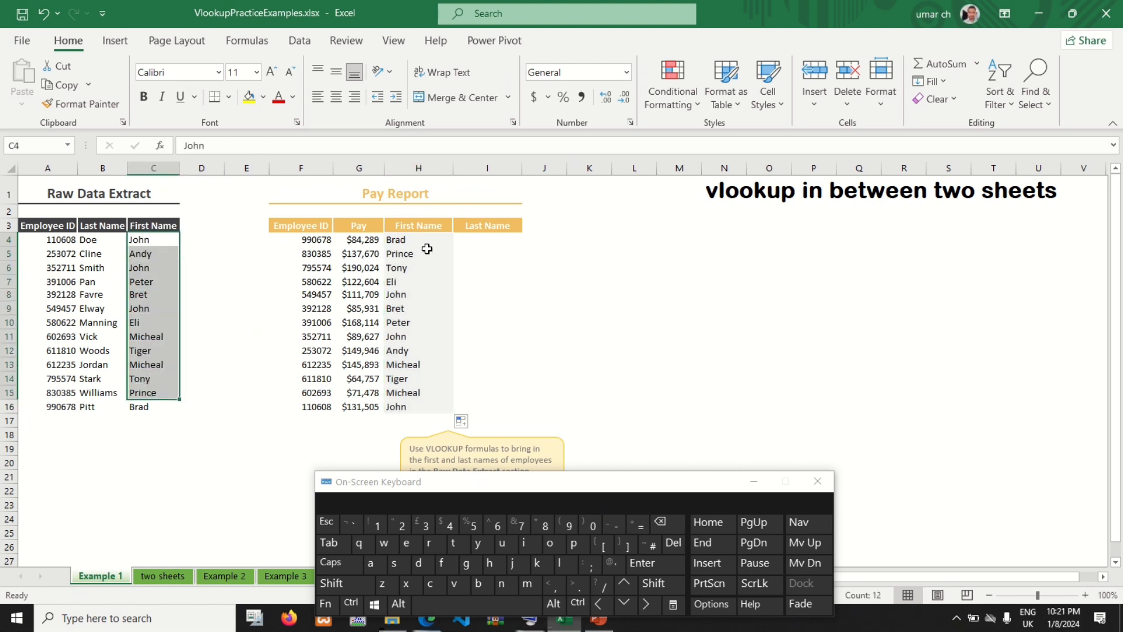
drag(421, 240, 420, 390)
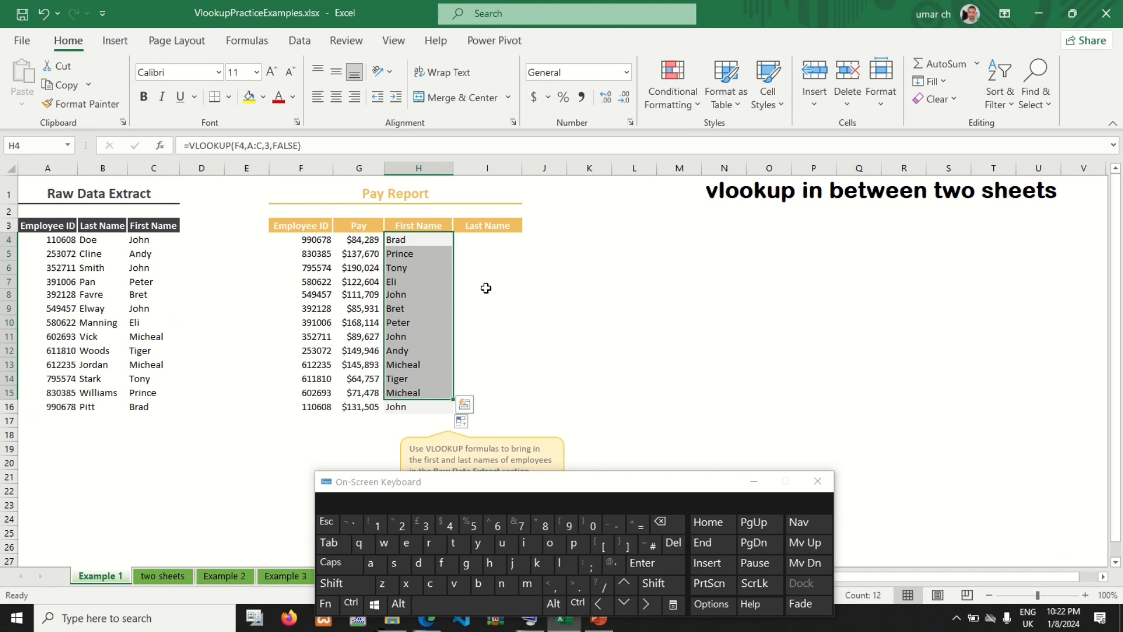
click(753, 481)
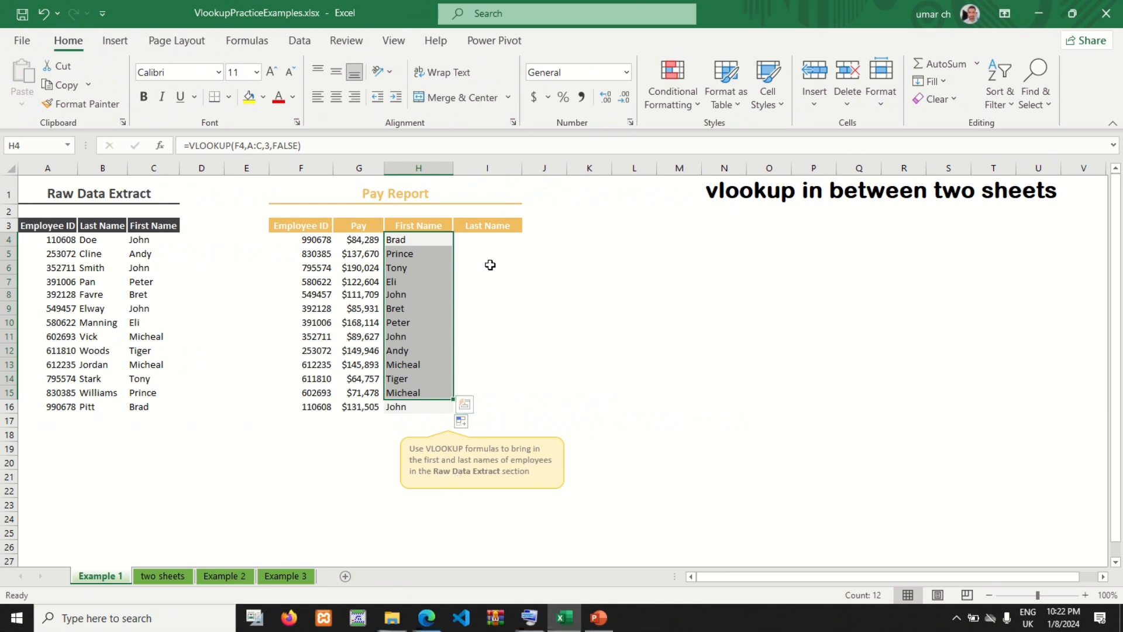
Step: Start a VLOOKUP formula in cell I4, the first row of the Pay Report's Last Name column
click(485, 240)
click(529, 617)
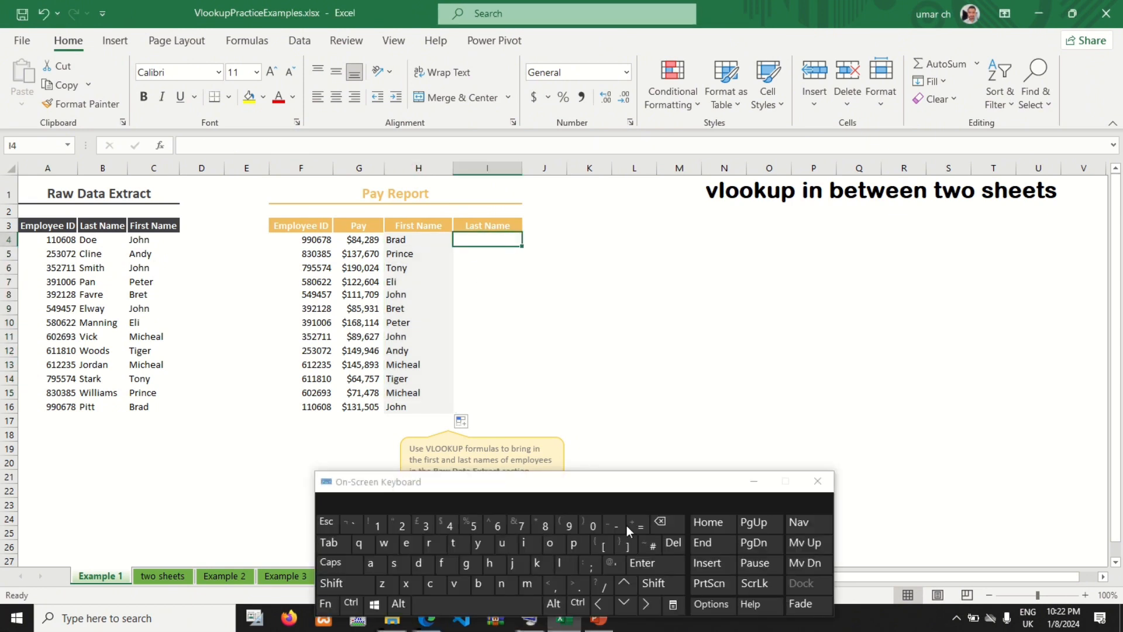
click(639, 525)
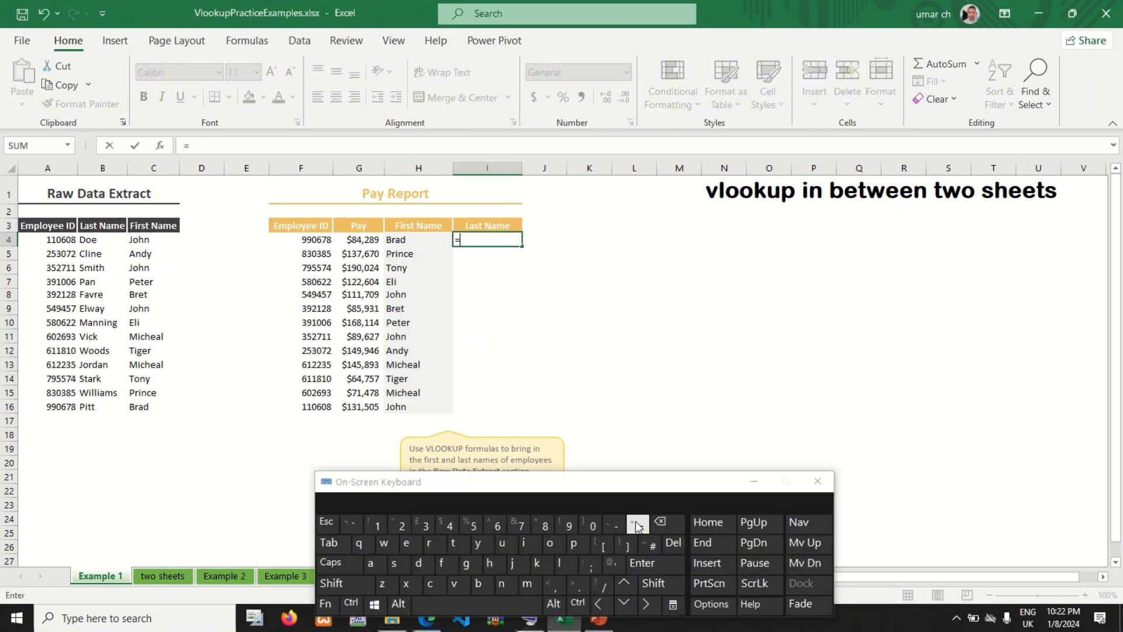
click(449, 585)
click(564, 564)
click(551, 544)
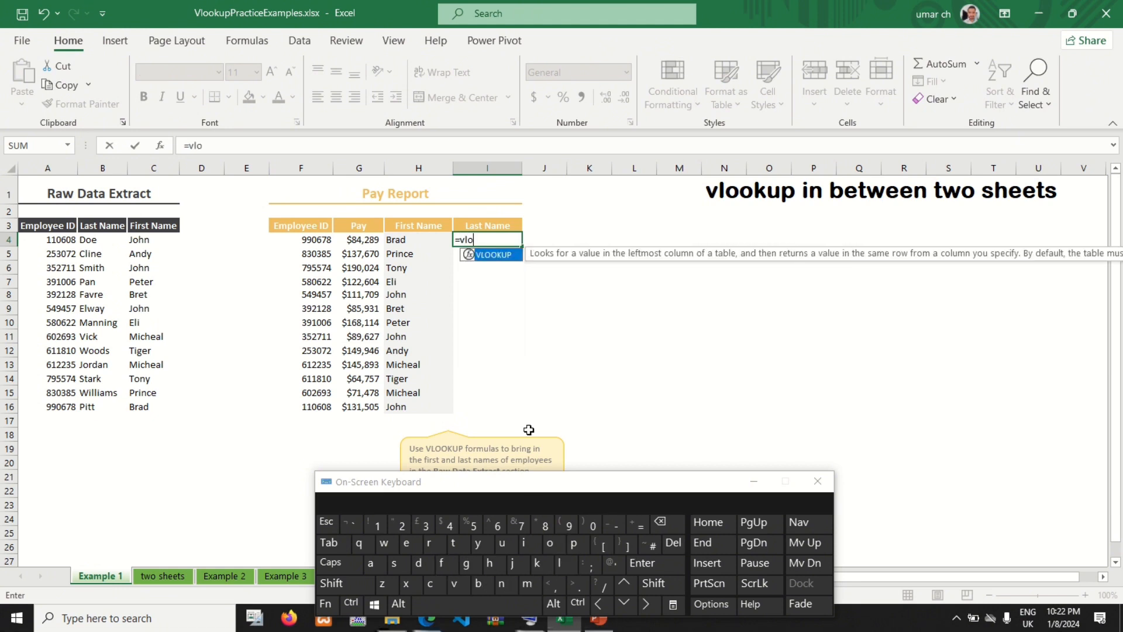
double_click(492, 260)
Step: Set the I4 formula's lookup value to F4 and its table array to the whole columns A:C
click(316, 239)
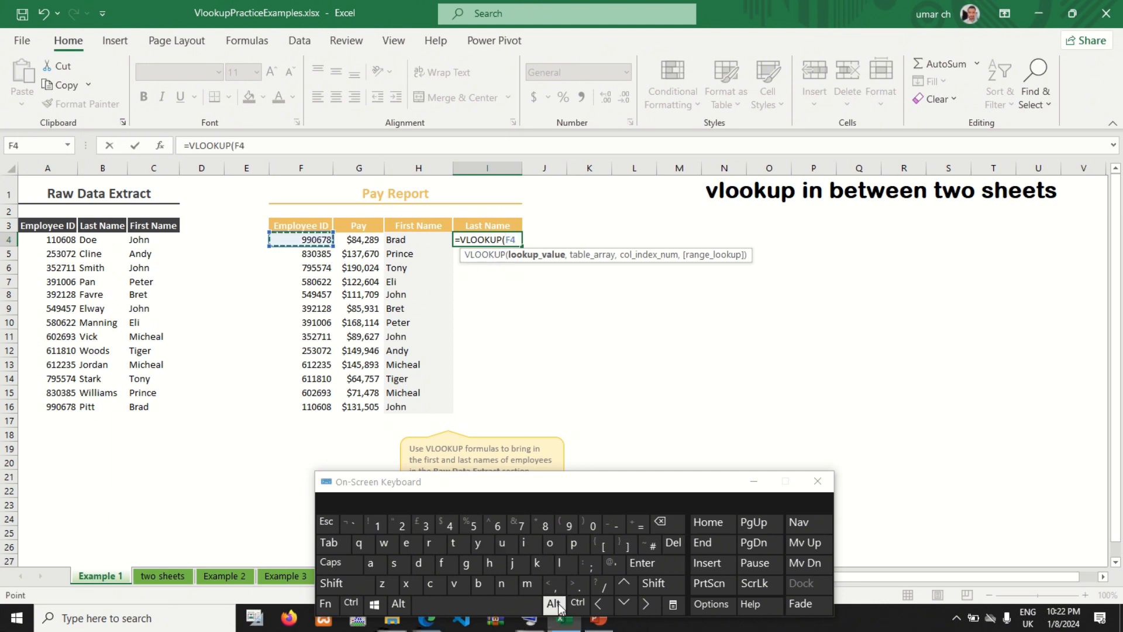
click(551, 584)
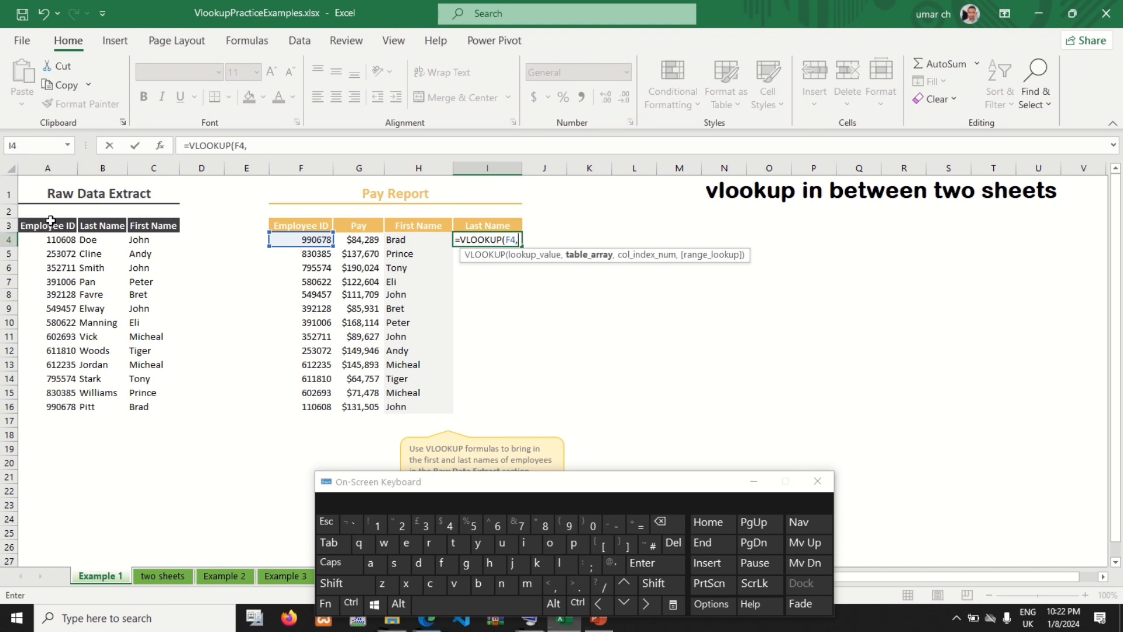
drag(47, 164, 145, 168)
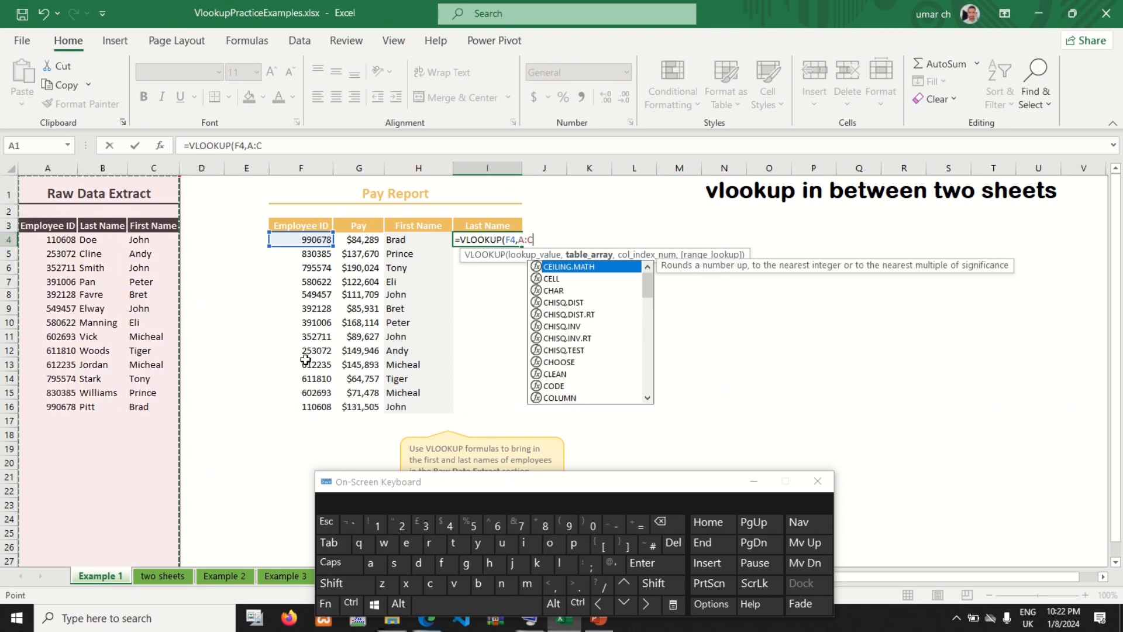
click(552, 584)
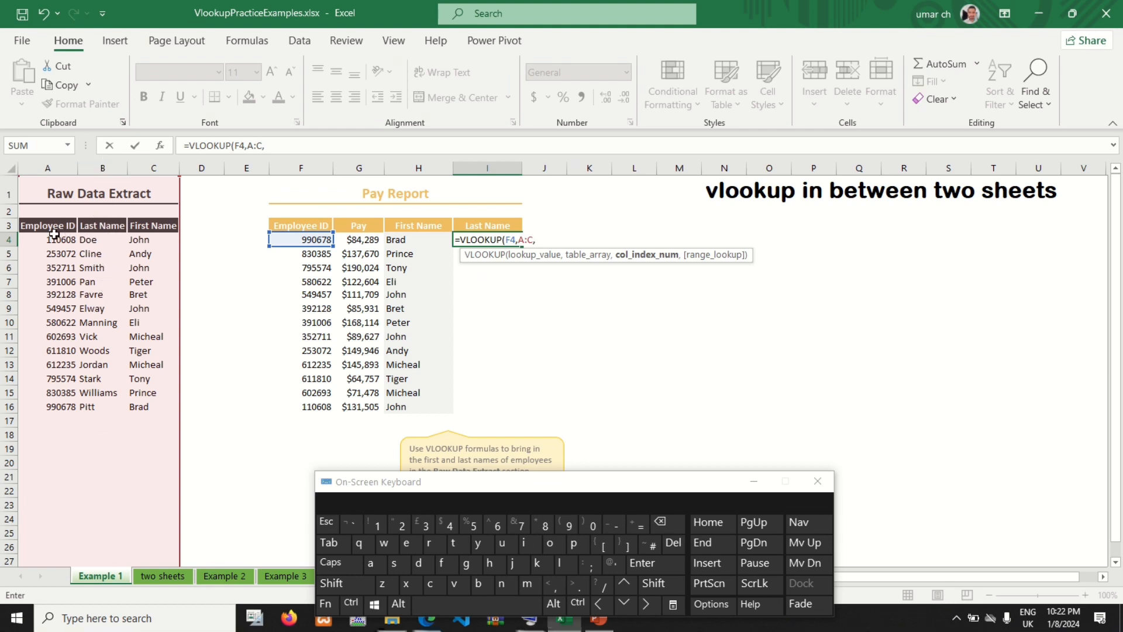
Step: Set the I4 formula's column index to 2 and its range lookup to FALSE for an exact match
click(398, 526)
click(560, 586)
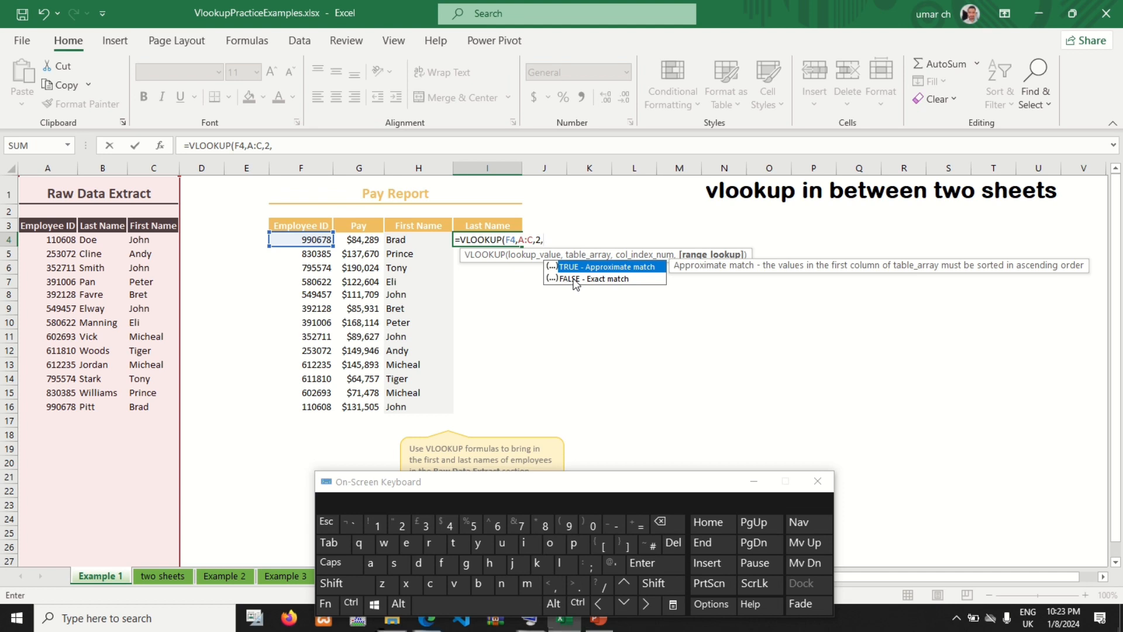
double_click(574, 280)
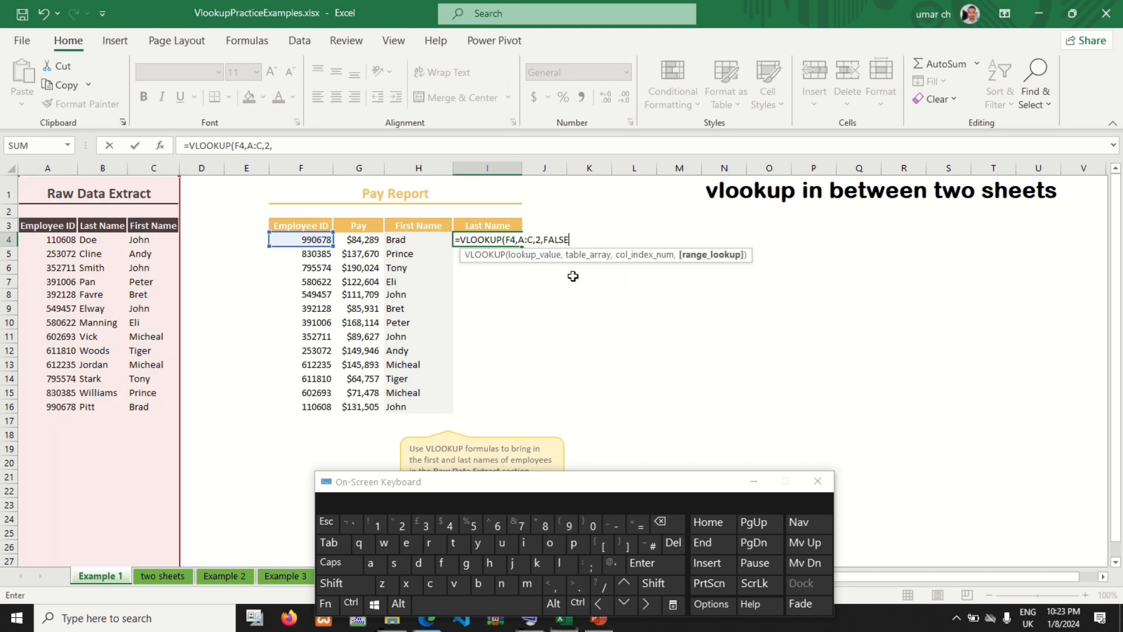
click(665, 592)
click(620, 548)
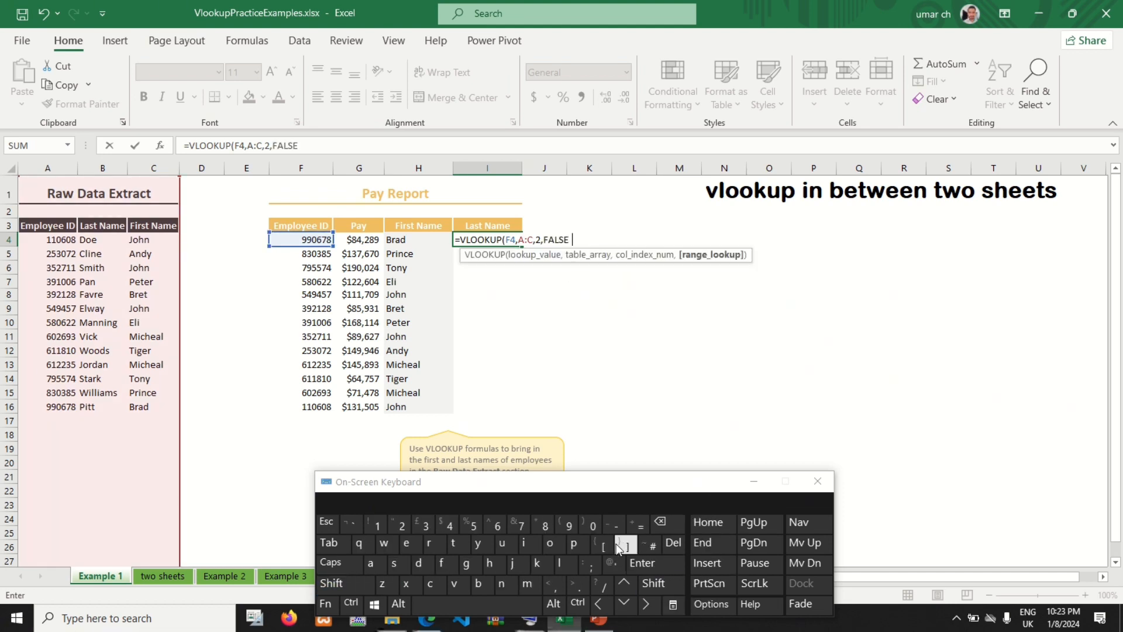
click(671, 565)
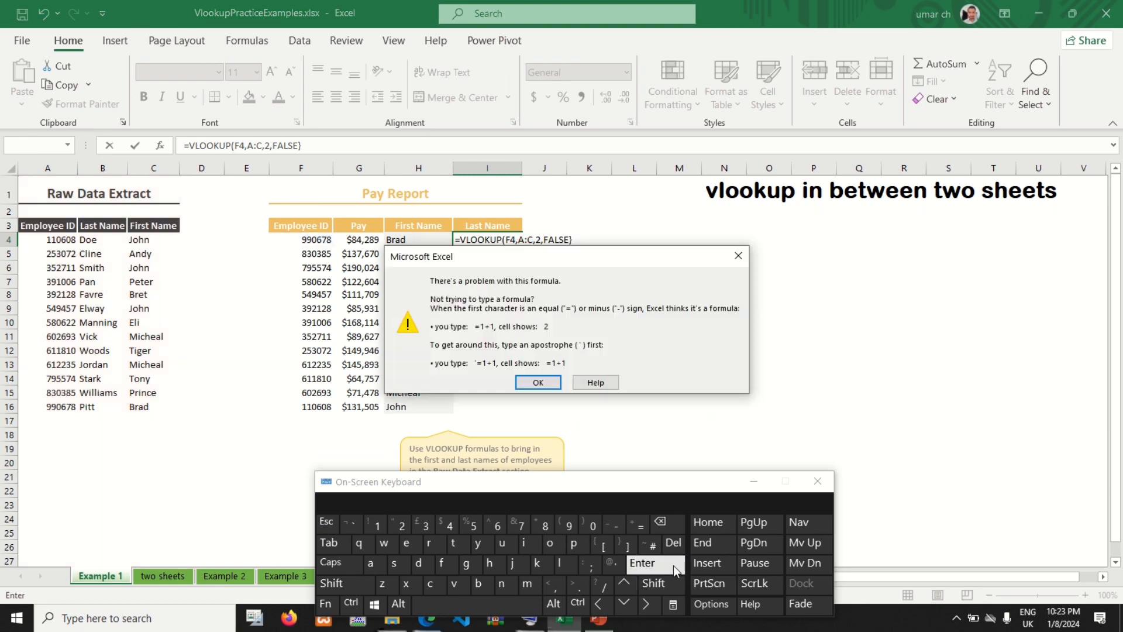
click(538, 382)
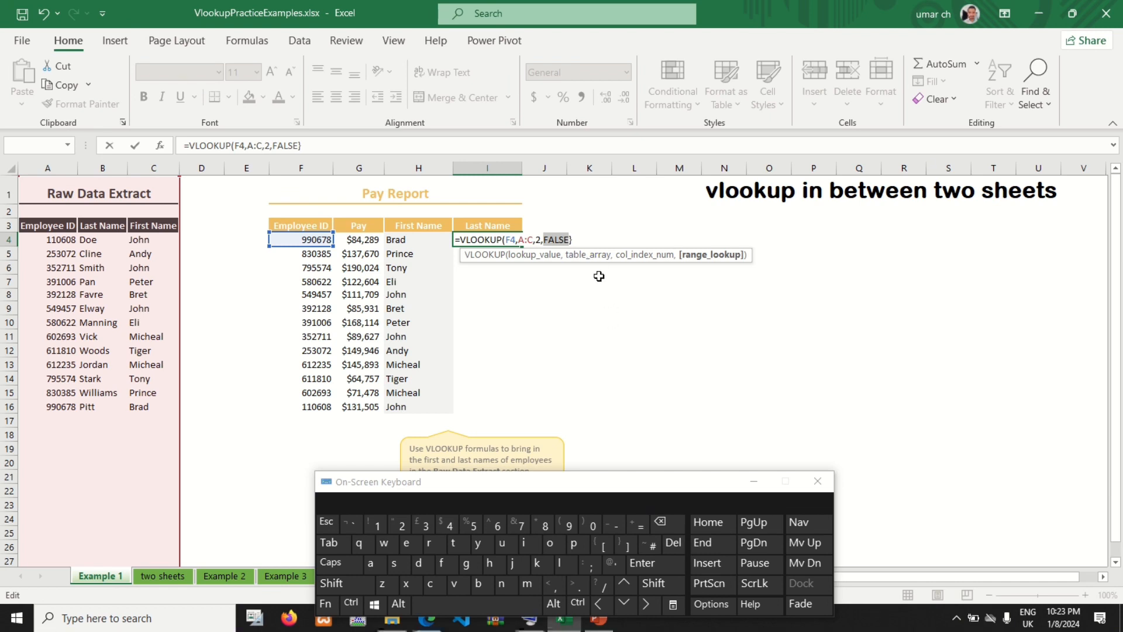
click(578, 238)
click(684, 529)
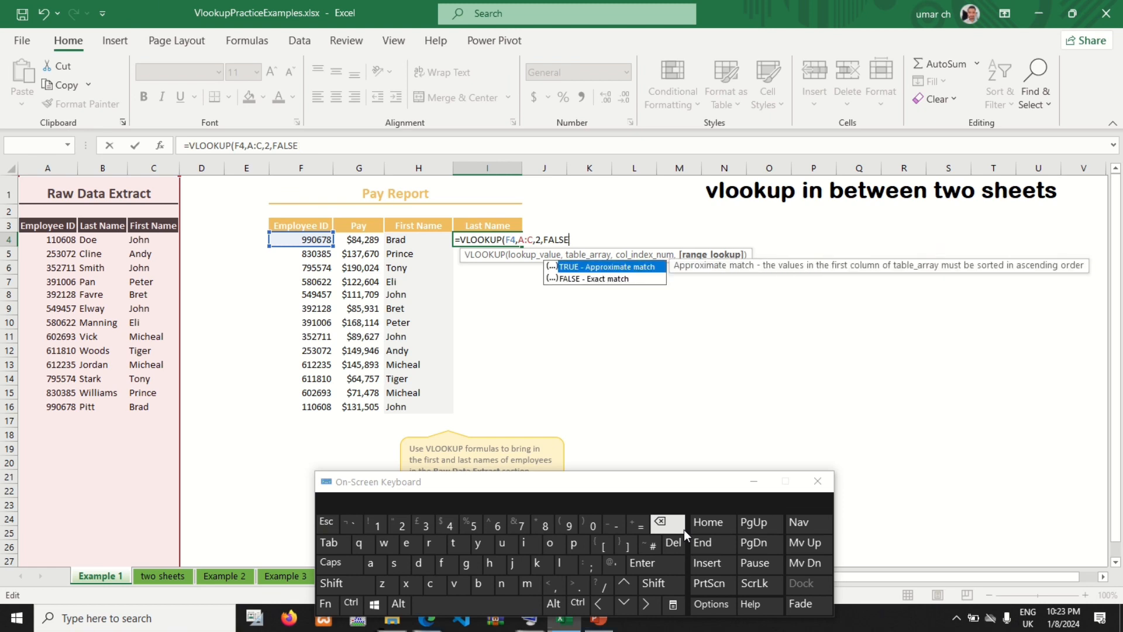
Step: Close the VLOOKUP formula in I4 with a round parenthesis and enter it
click(670, 584)
click(590, 528)
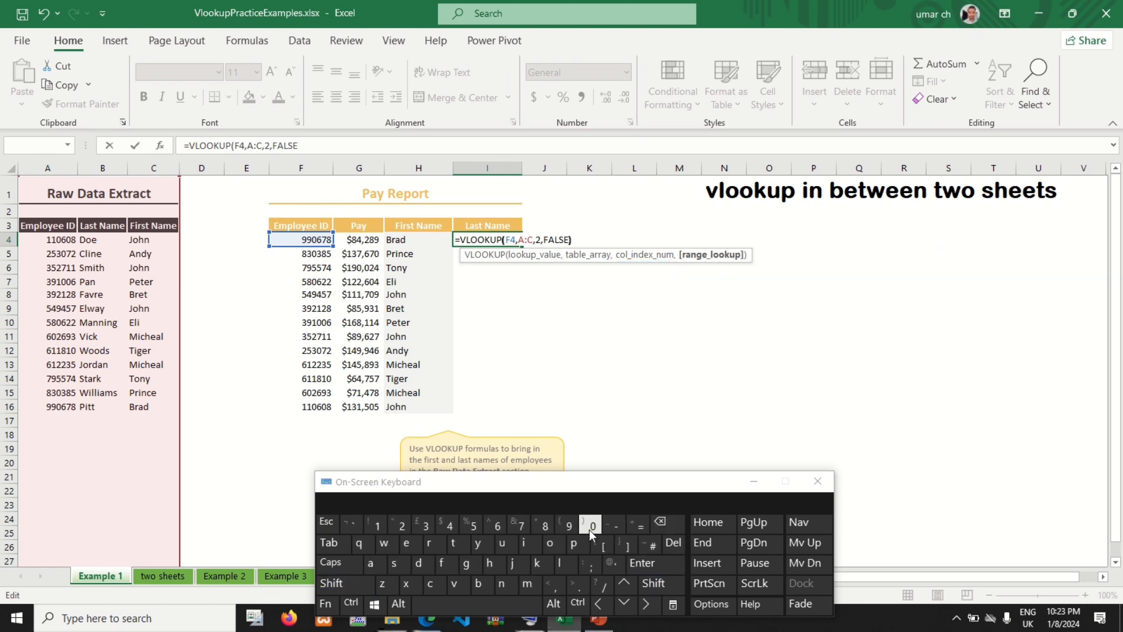
click(652, 566)
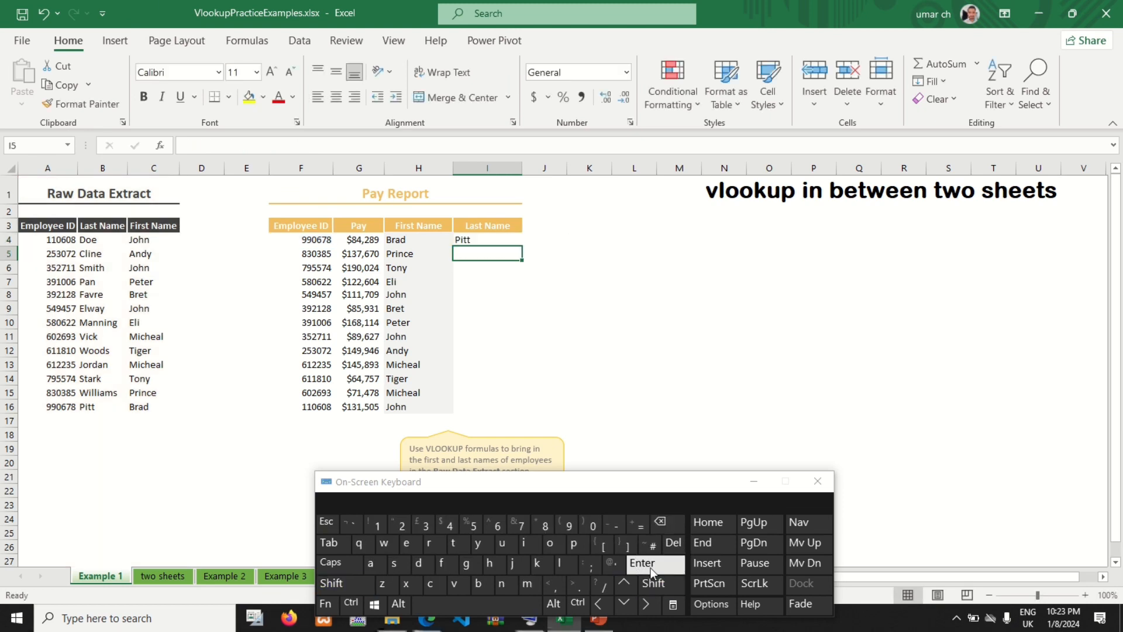
Step: Fill the Last Name formula from I4 down to I16 and review the names against the Pay Report's employee IDs
click(508, 244)
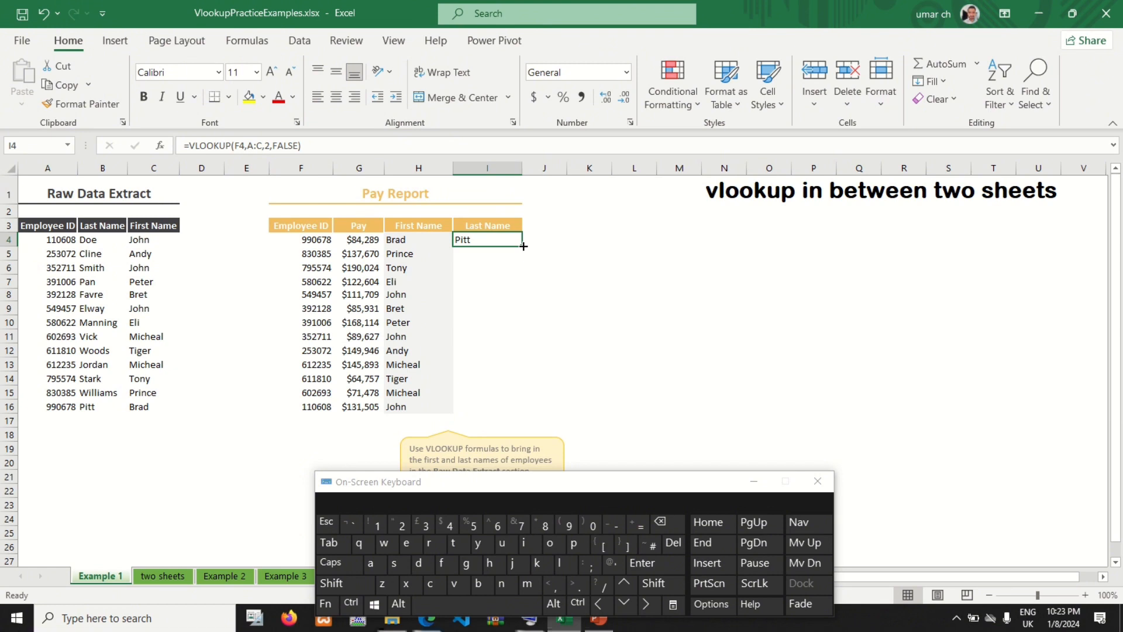
double_click(523, 246)
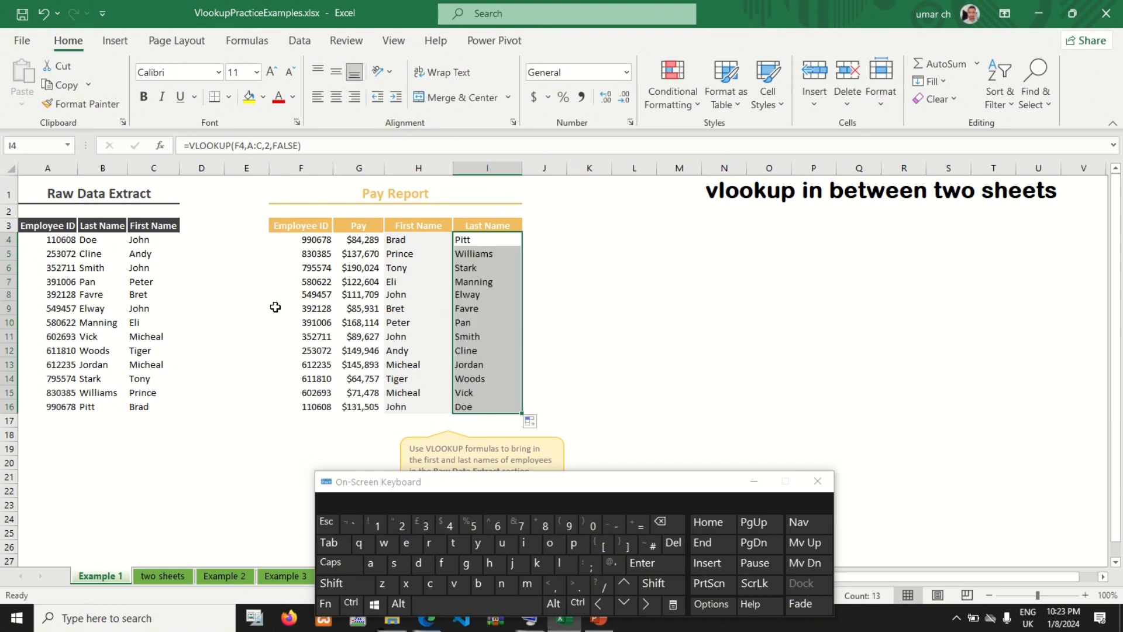
drag(318, 245, 301, 408)
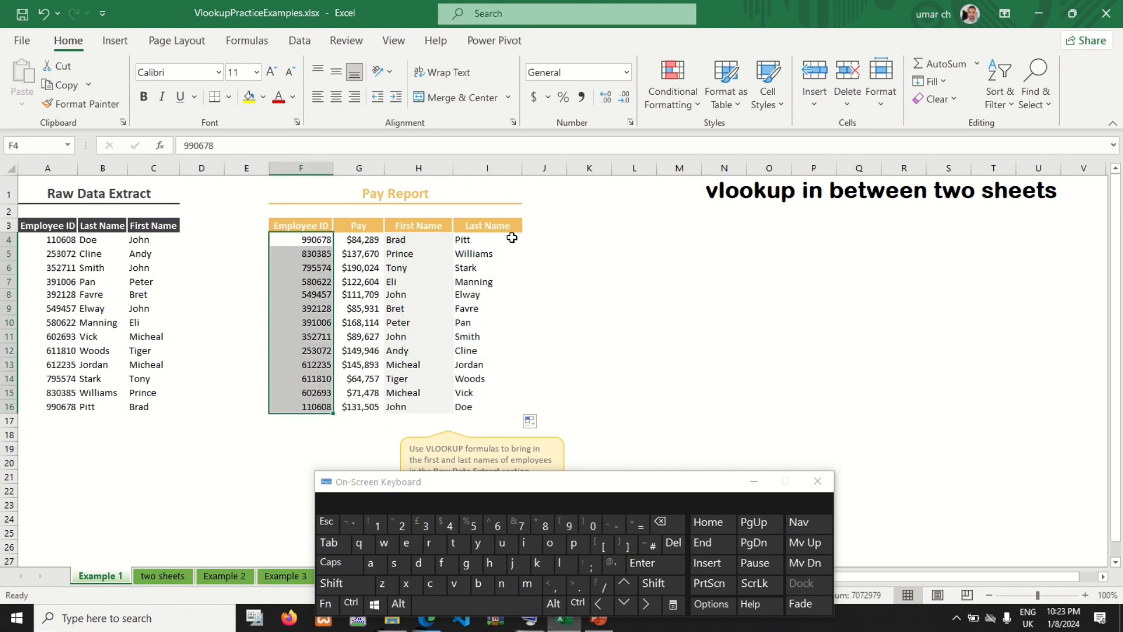
drag(492, 254, 488, 366)
drag(415, 244, 412, 393)
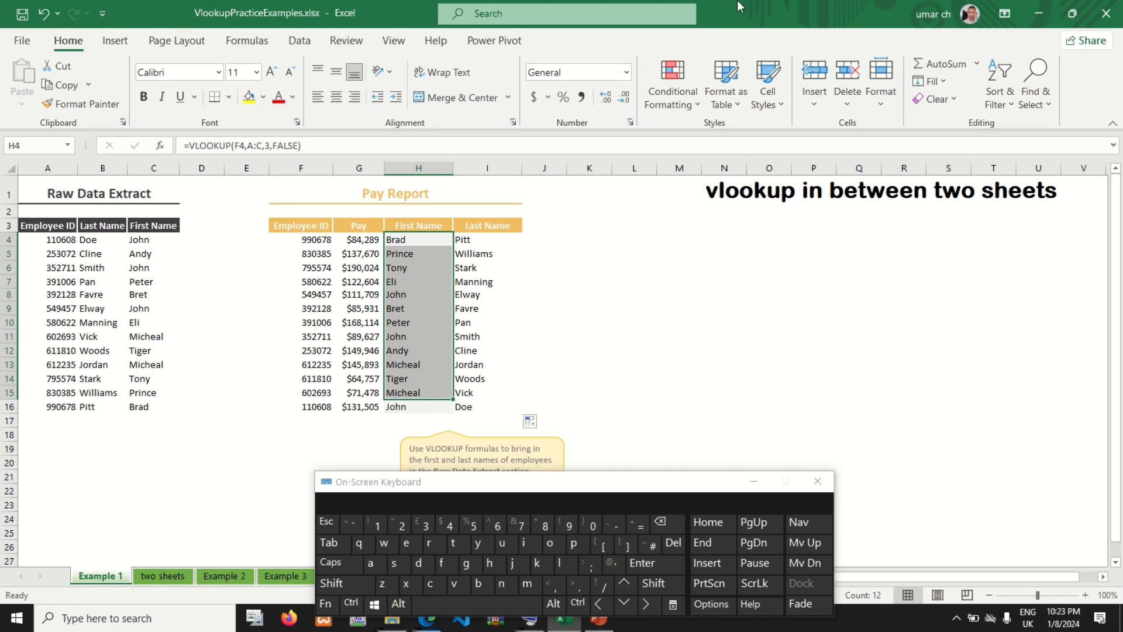
mouse_move(600, 4)
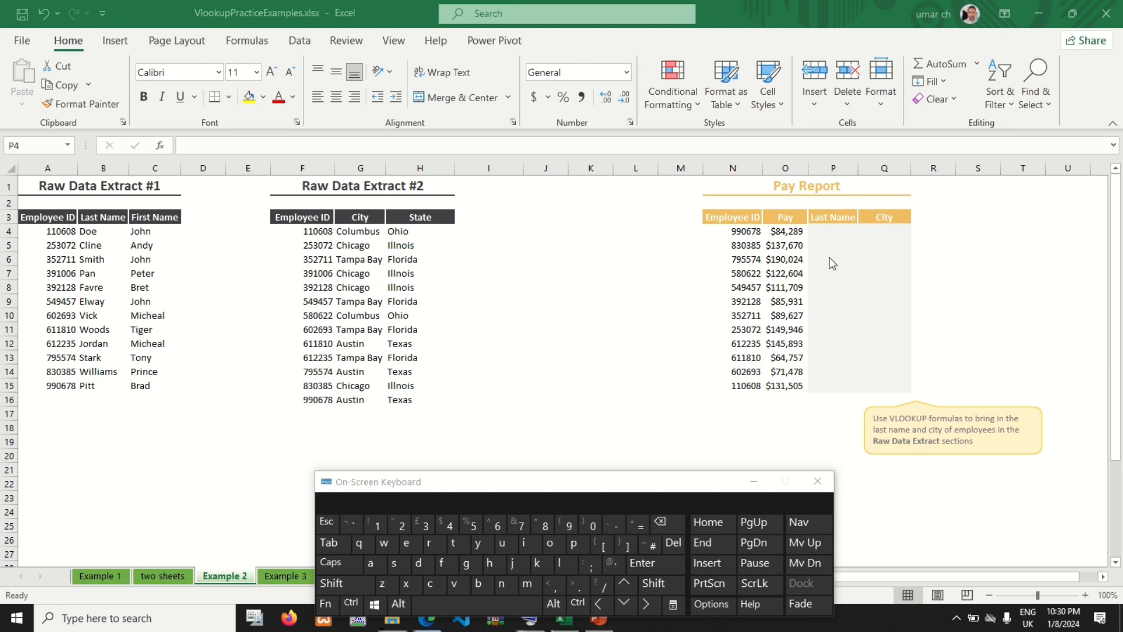
Step: On the Example 2 sheet, start a VLOOKUP formula in cell P4, the first row of the Pay Report's Last Name column
click(735, 227)
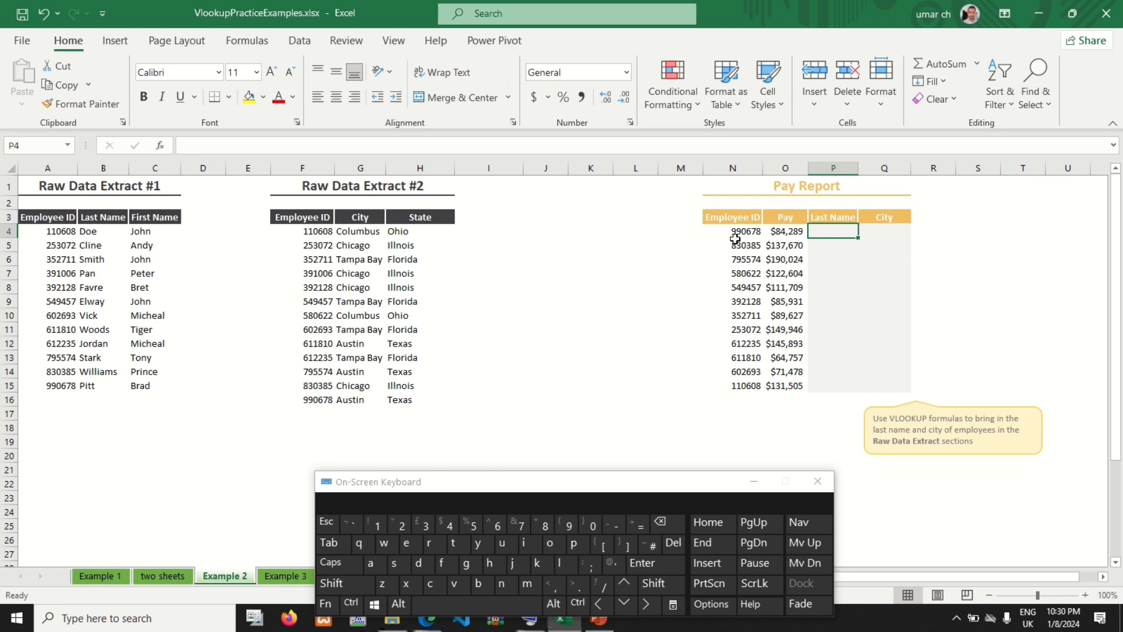
click(735, 231)
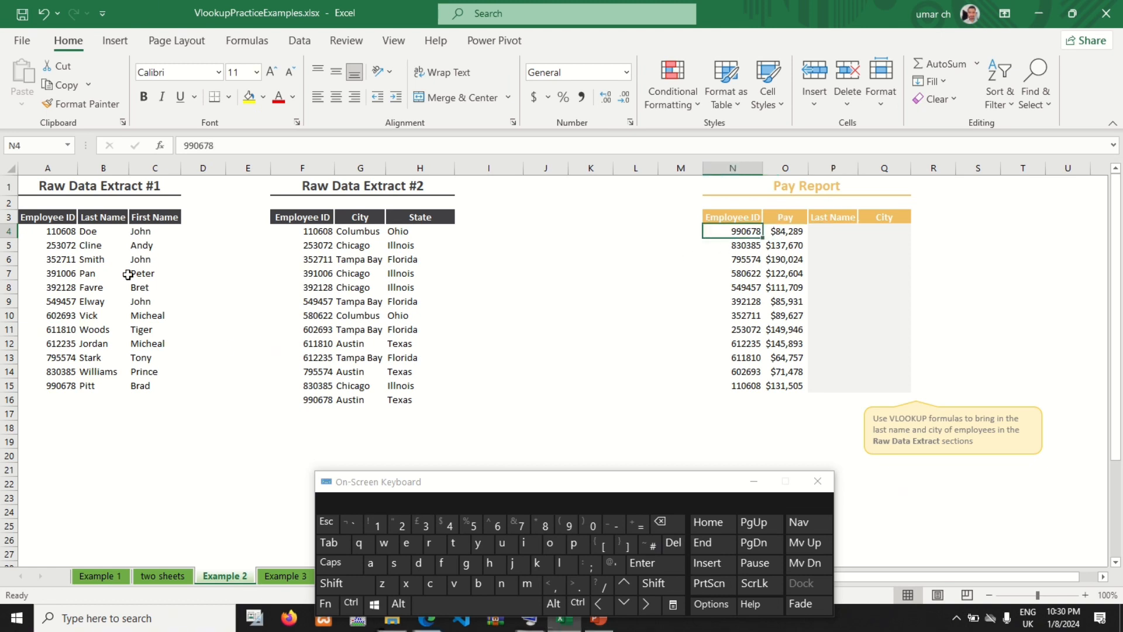
click(97, 230)
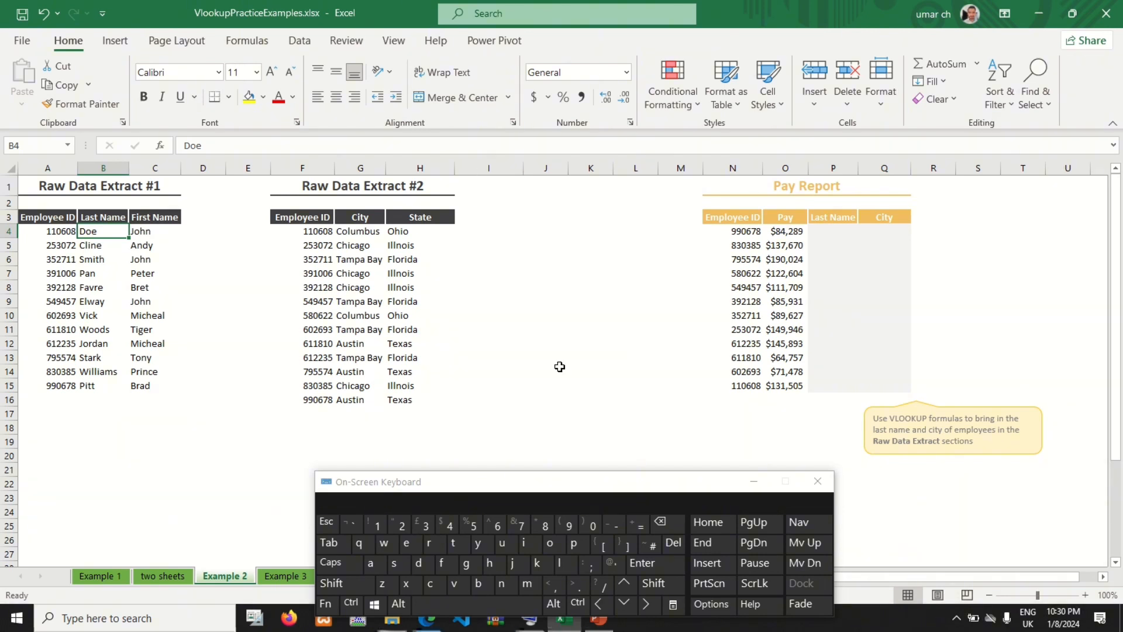
click(836, 230)
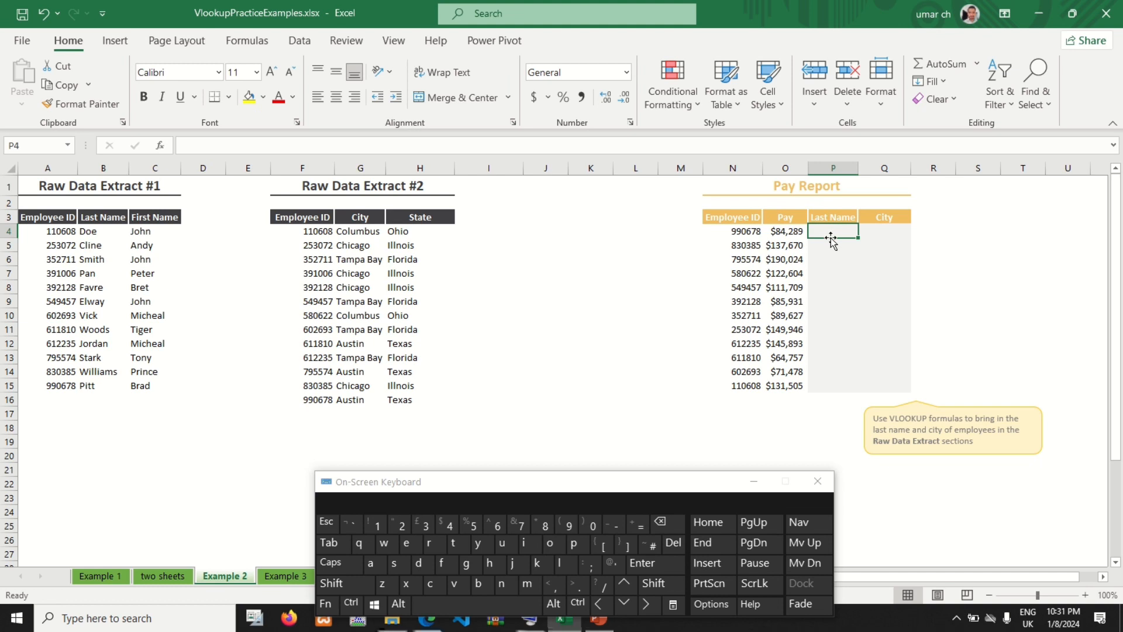
click(640, 525)
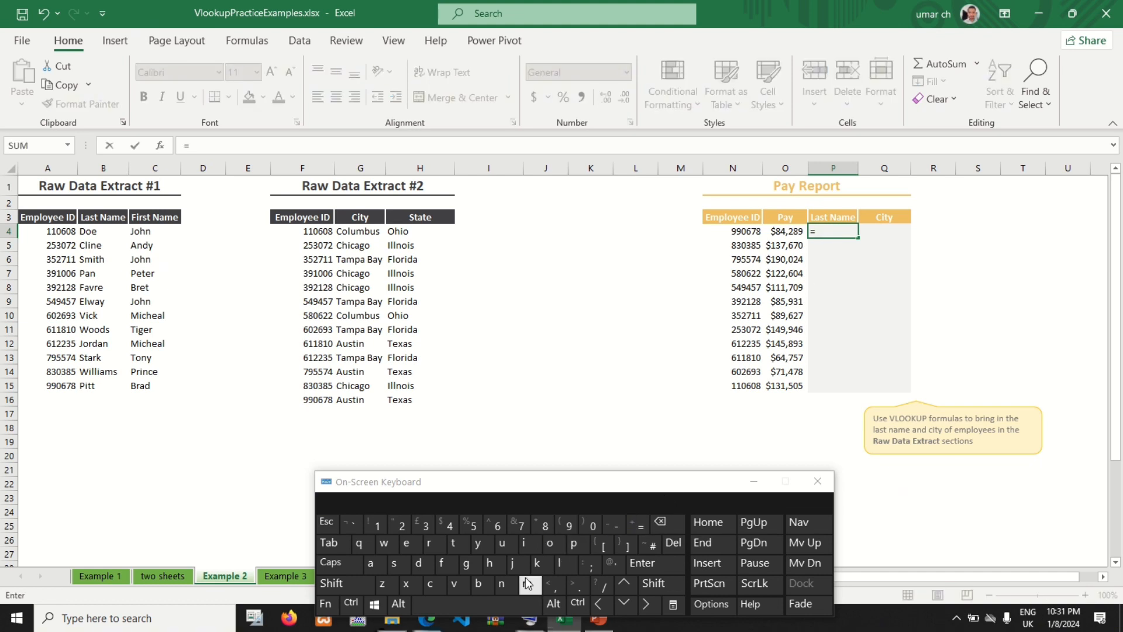
click(455, 583)
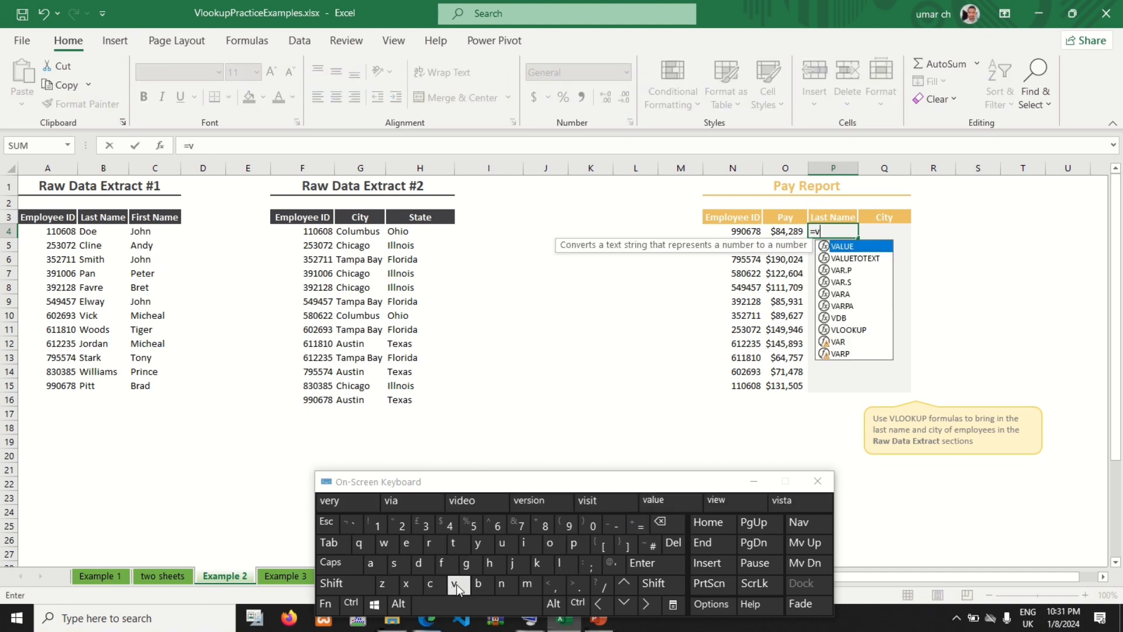
click(564, 565)
click(550, 544)
click(550, 544)
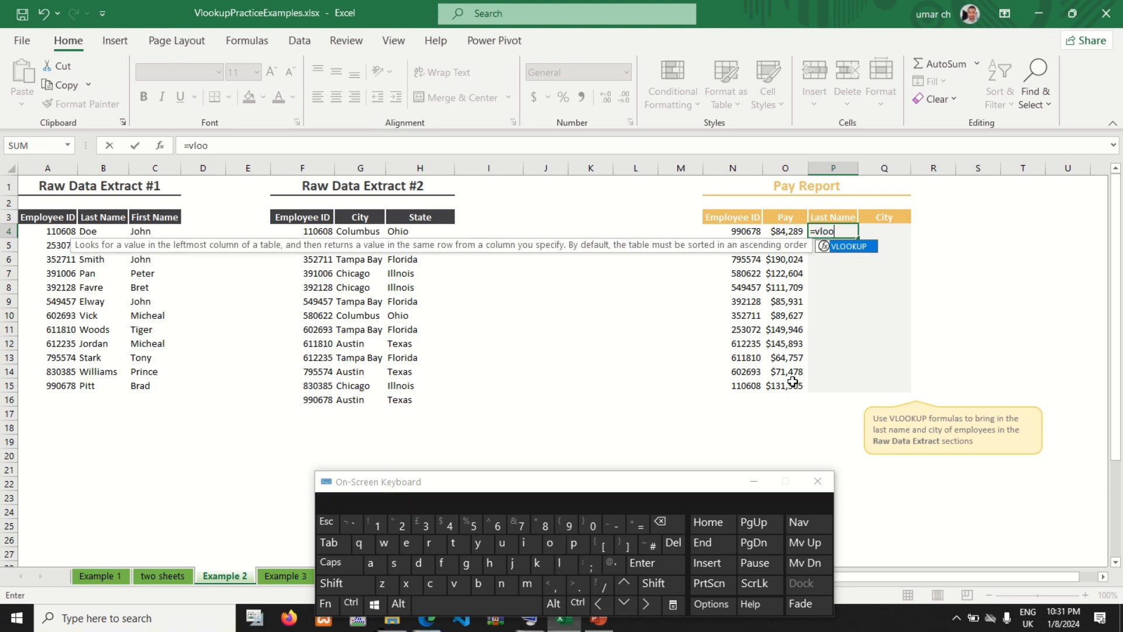
double_click(845, 246)
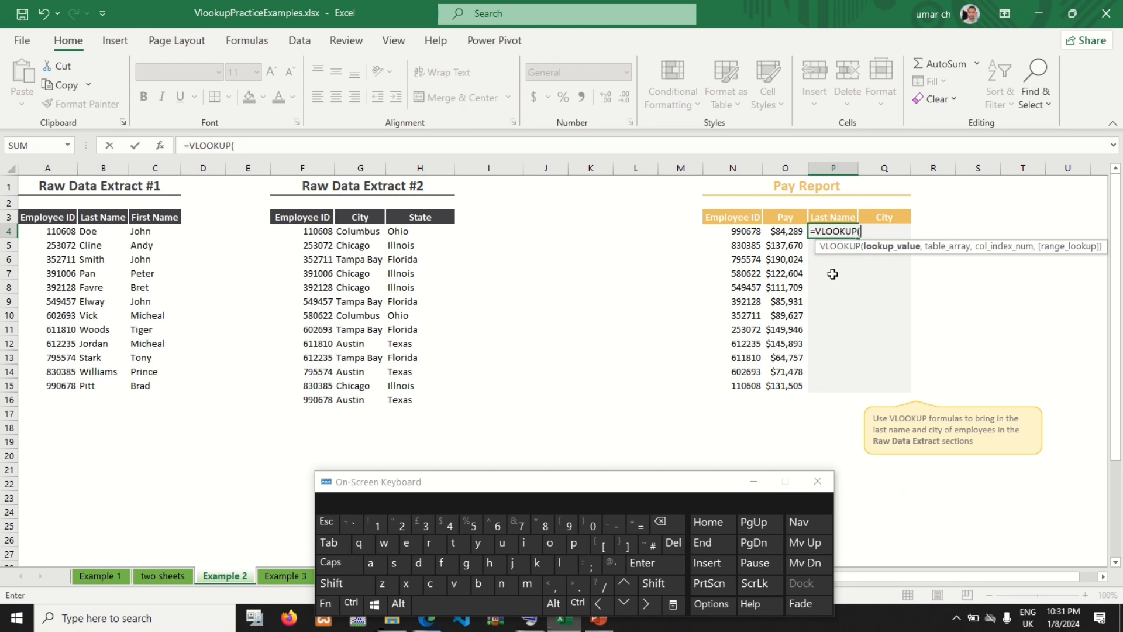
Step: Set the P4 formula's lookup value to N4 and its table array to Raw Data Extract #1's whole columns A:C
click(743, 231)
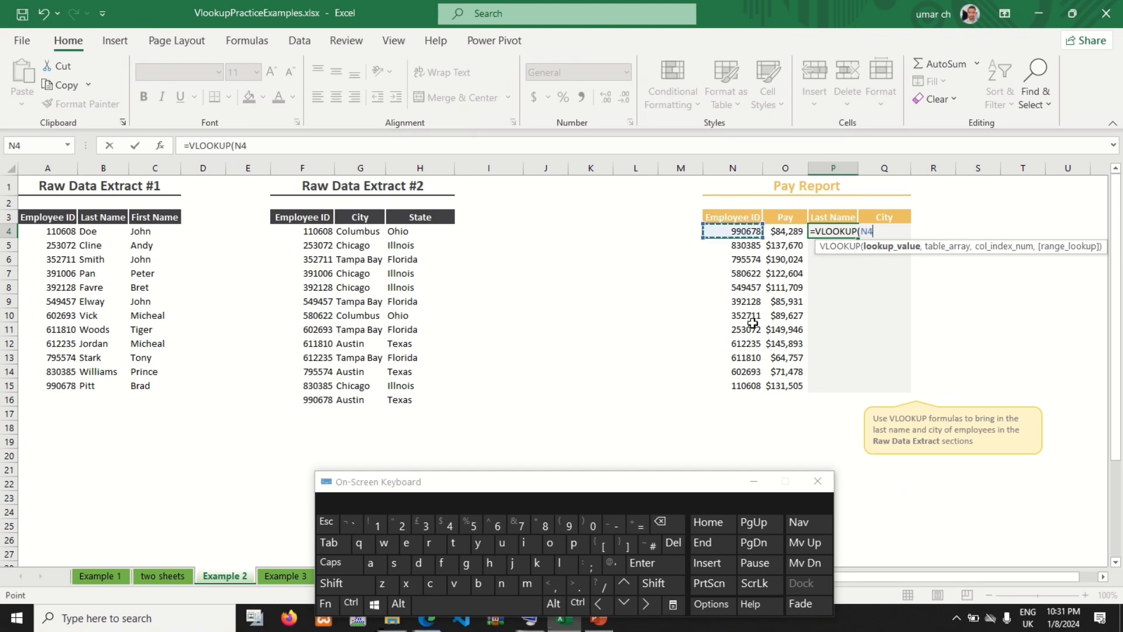
click(551, 585)
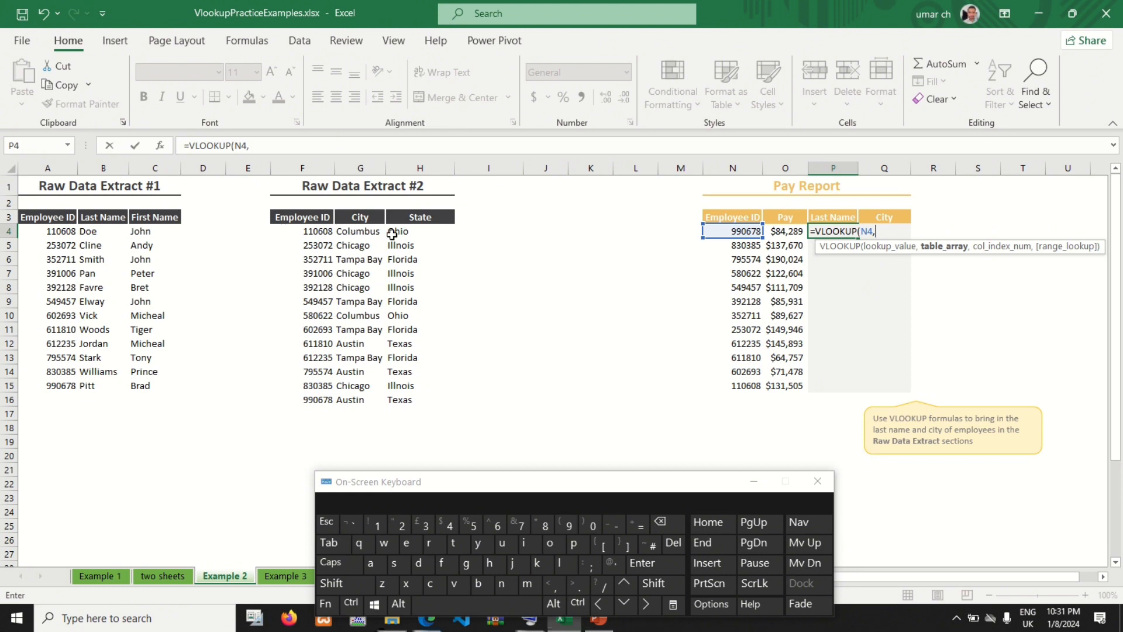
click(50, 166)
drag(51, 166, 154, 168)
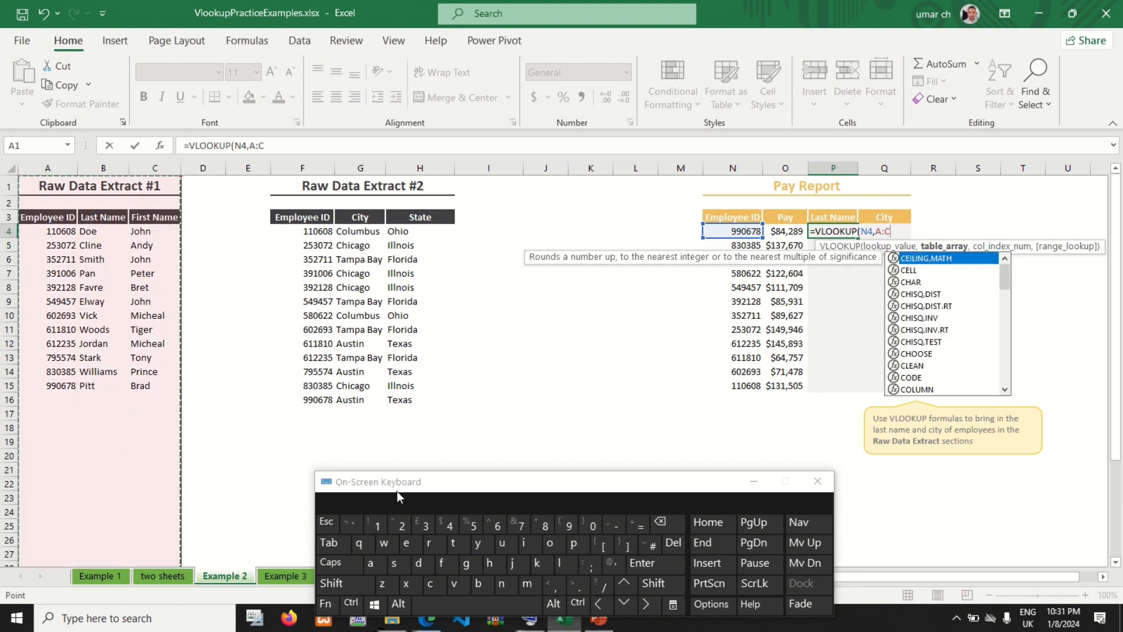
click(555, 583)
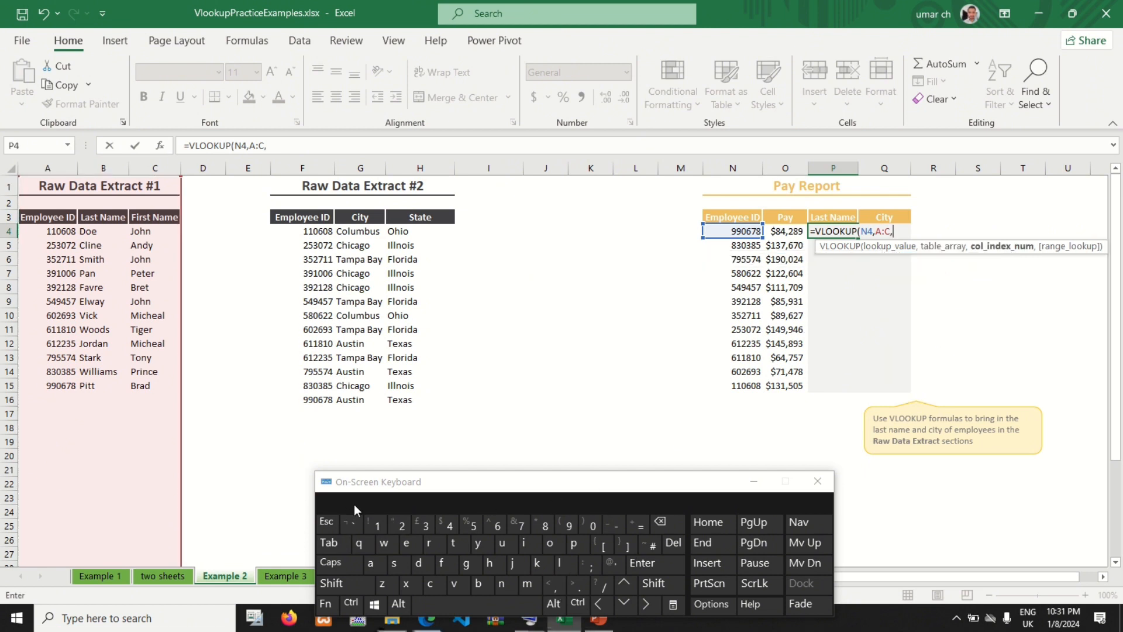
Step: Complete the P4 formula with column index 2 and FALSE for an exact match, and fill it down to P15
click(401, 525)
click(555, 584)
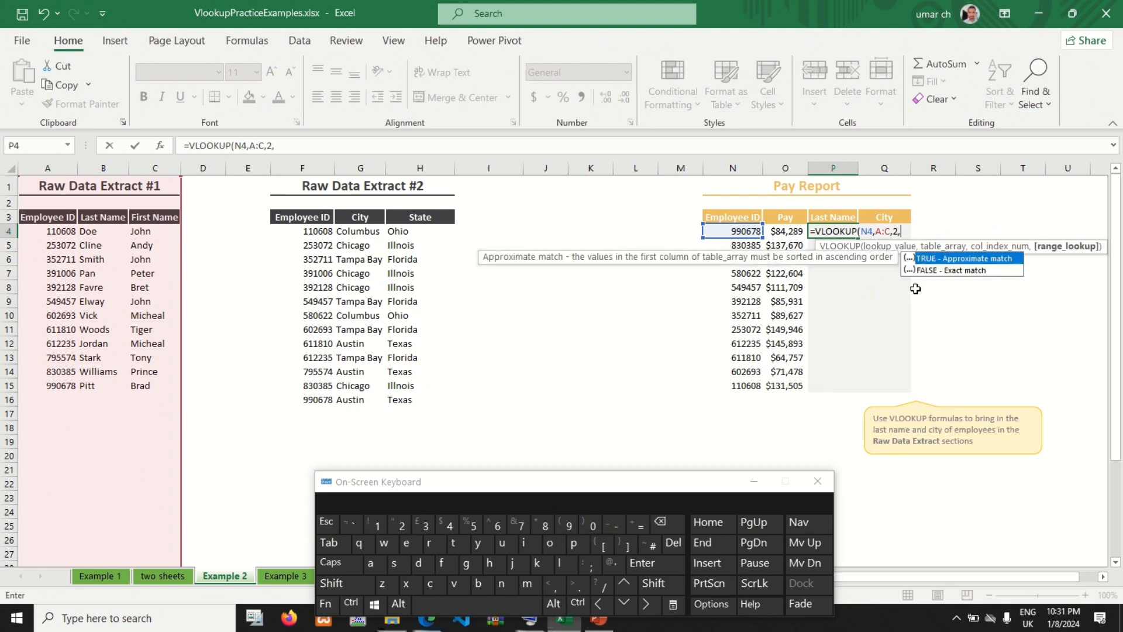
double_click(922, 271)
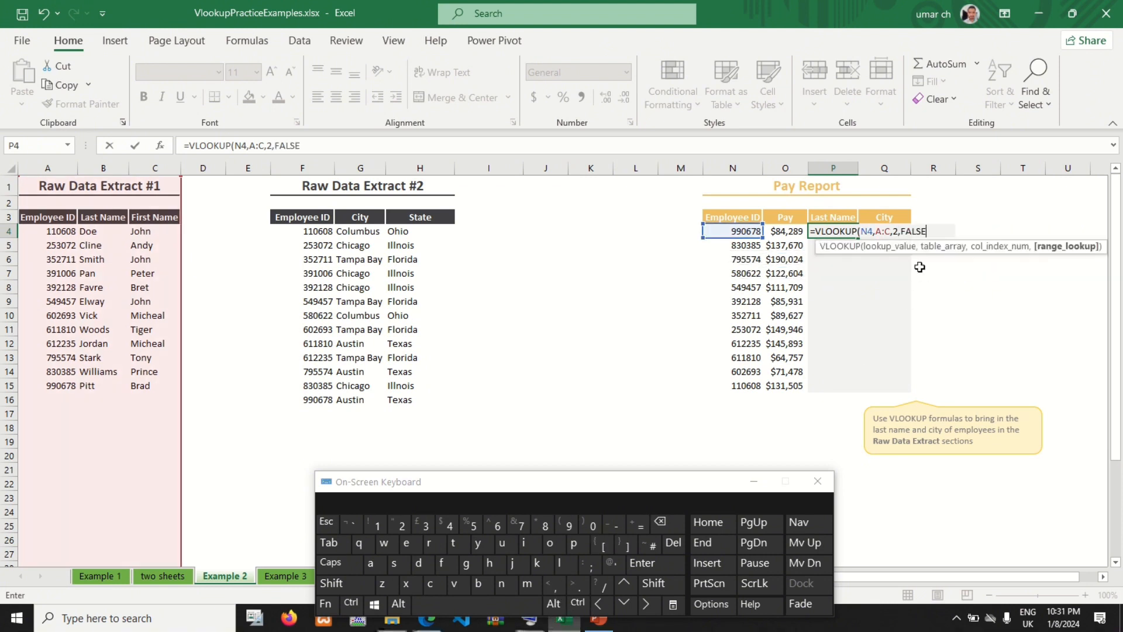
click(666, 588)
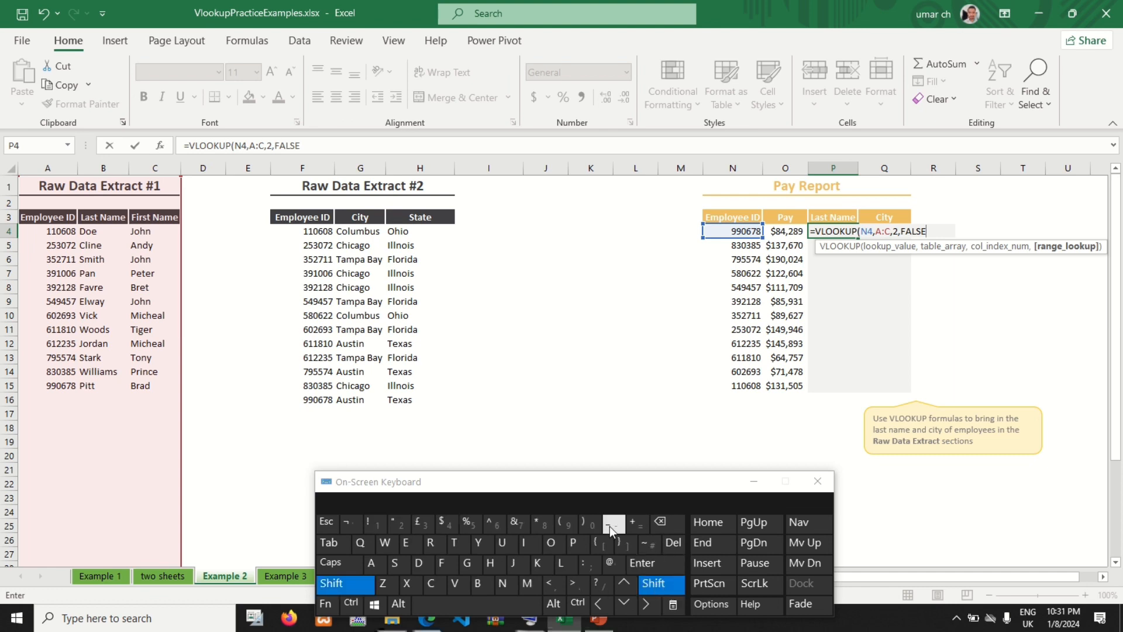
click(583, 521)
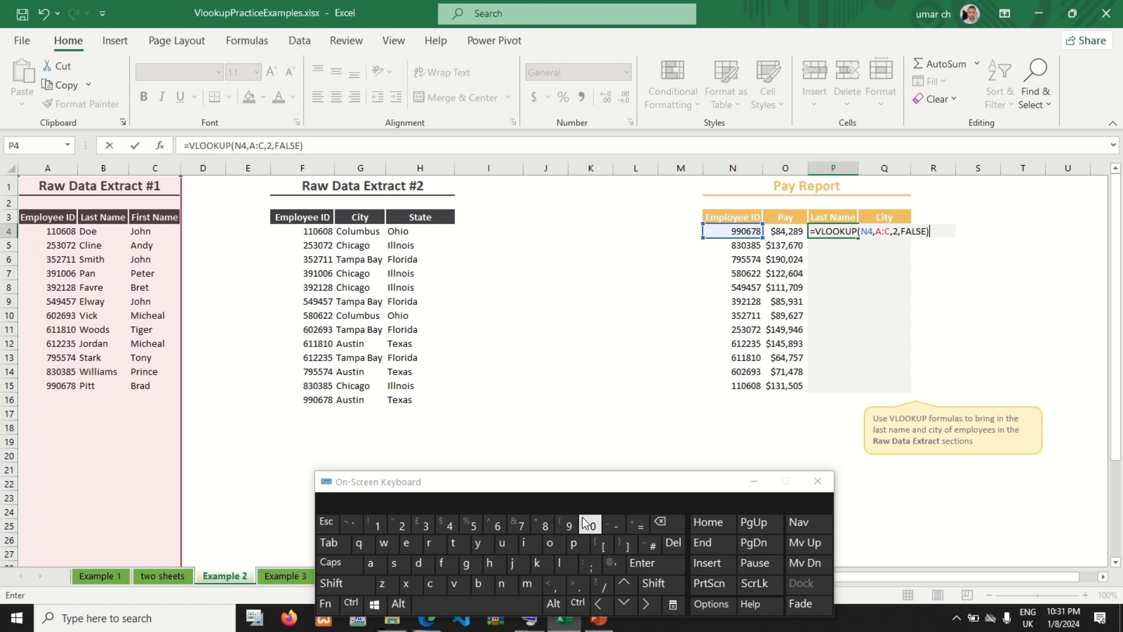
click(642, 563)
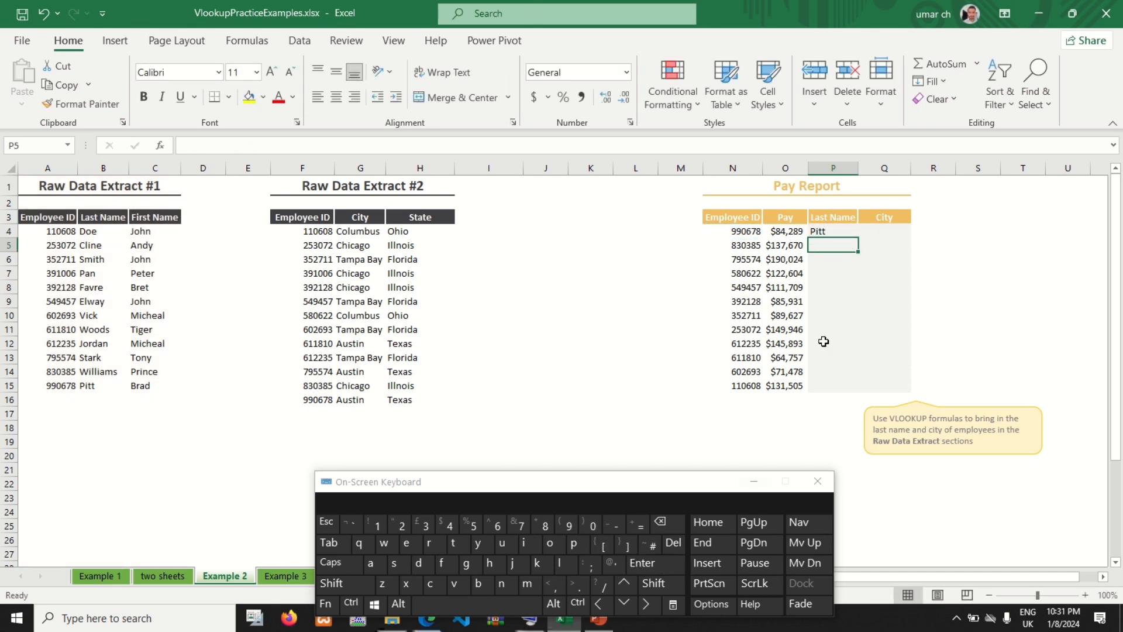
click(850, 232)
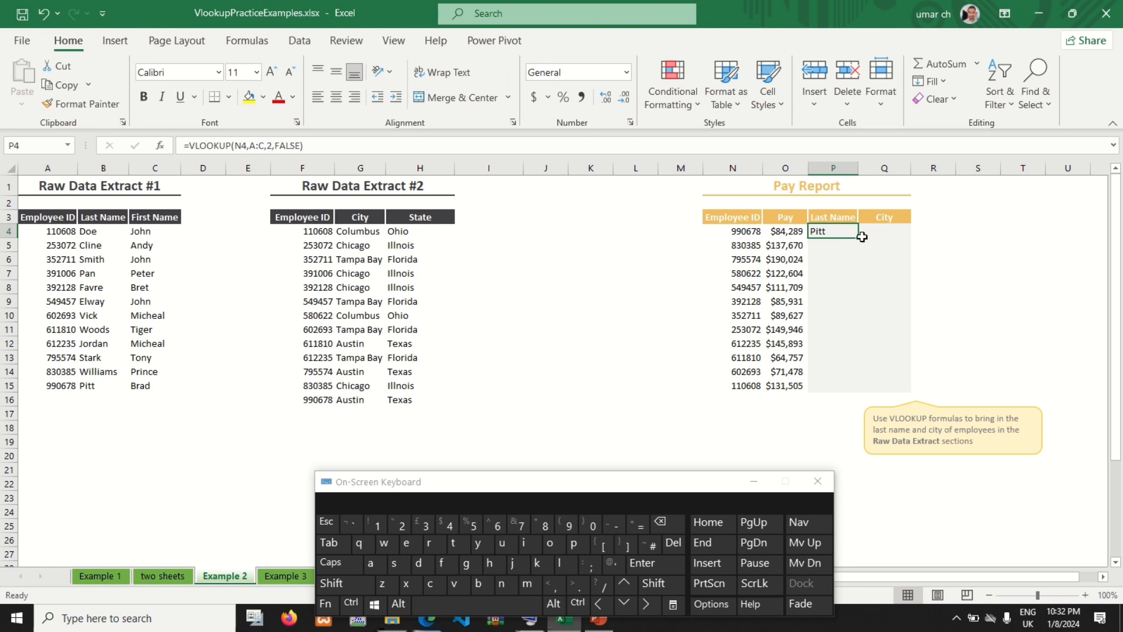
double_click(859, 238)
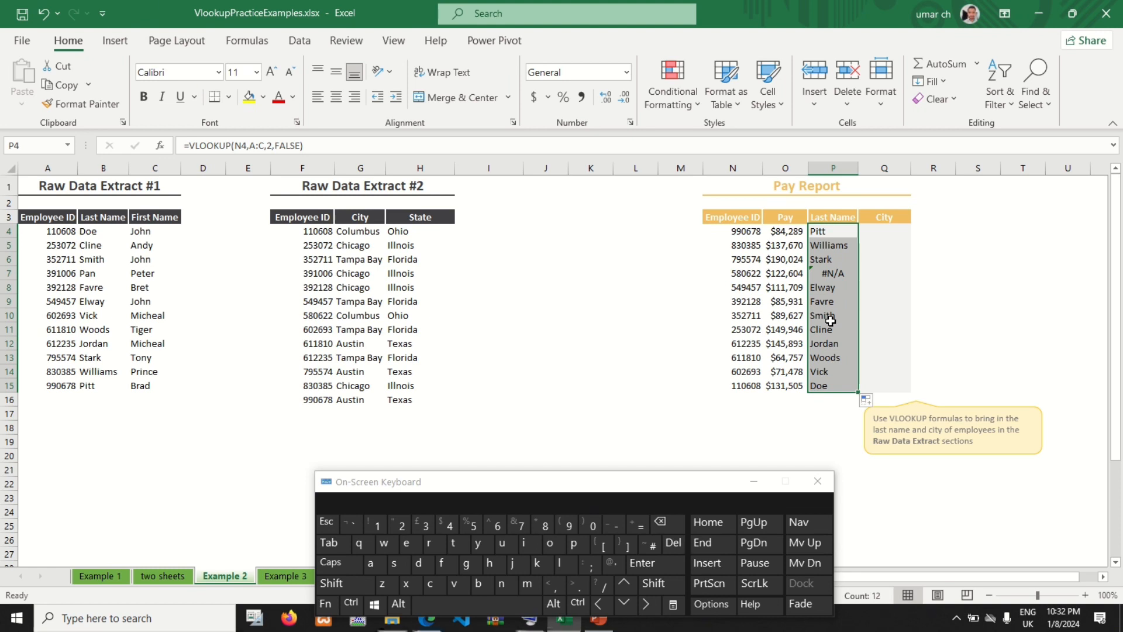
Step: Start a VLOOKUP formula in cell Q4, the first row of the Pay Report's City column
click(892, 233)
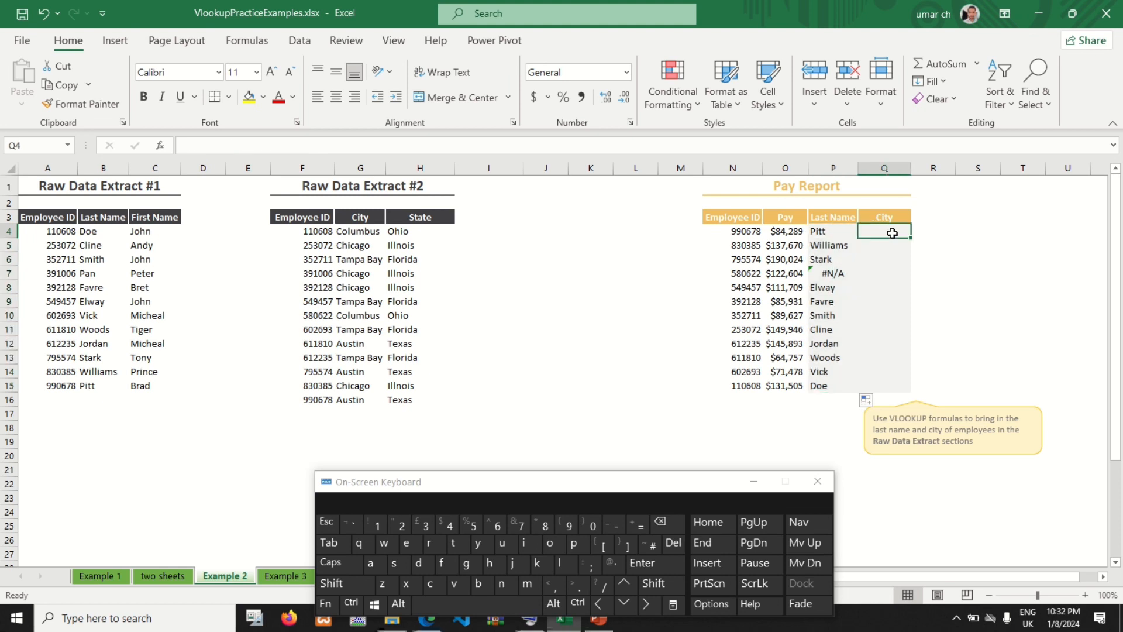
click(641, 525)
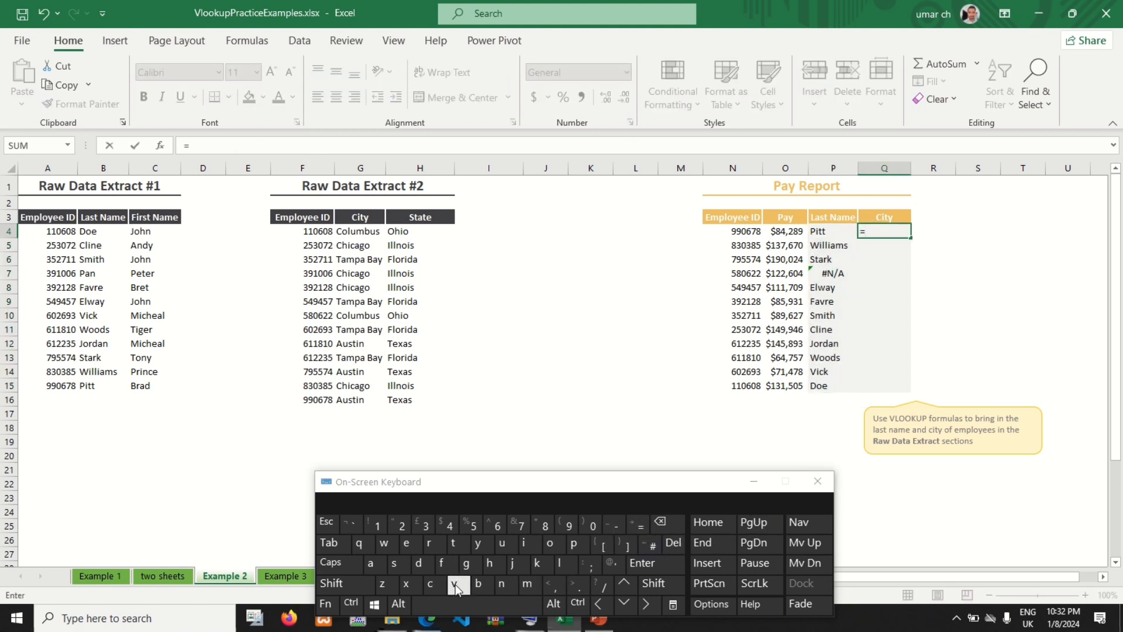
click(455, 585)
click(560, 562)
click(550, 542)
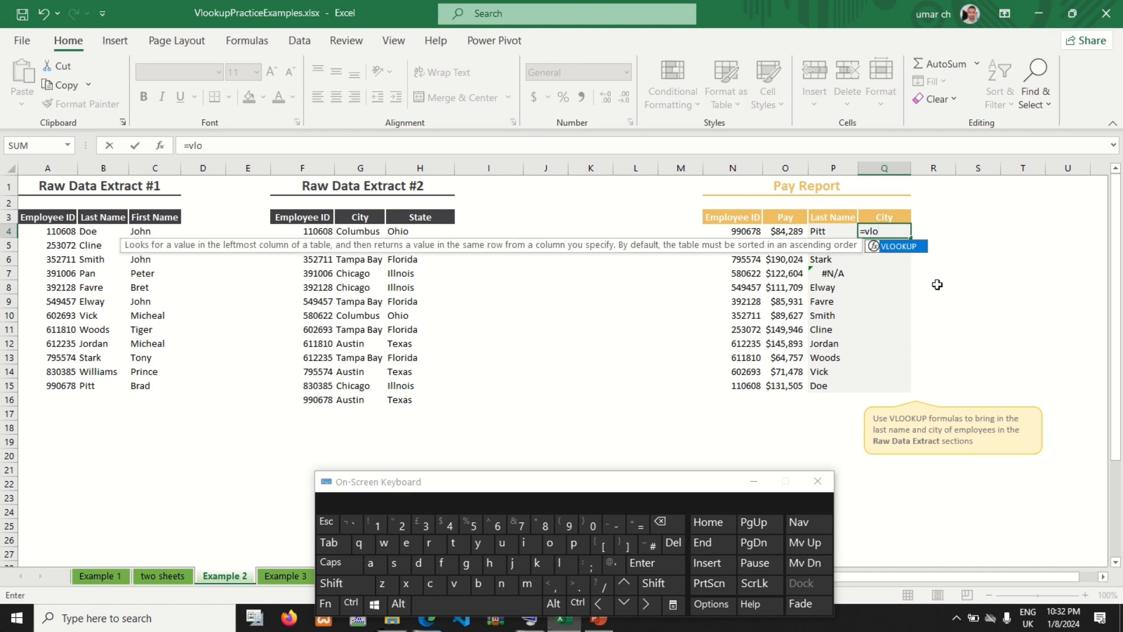
double_click(905, 247)
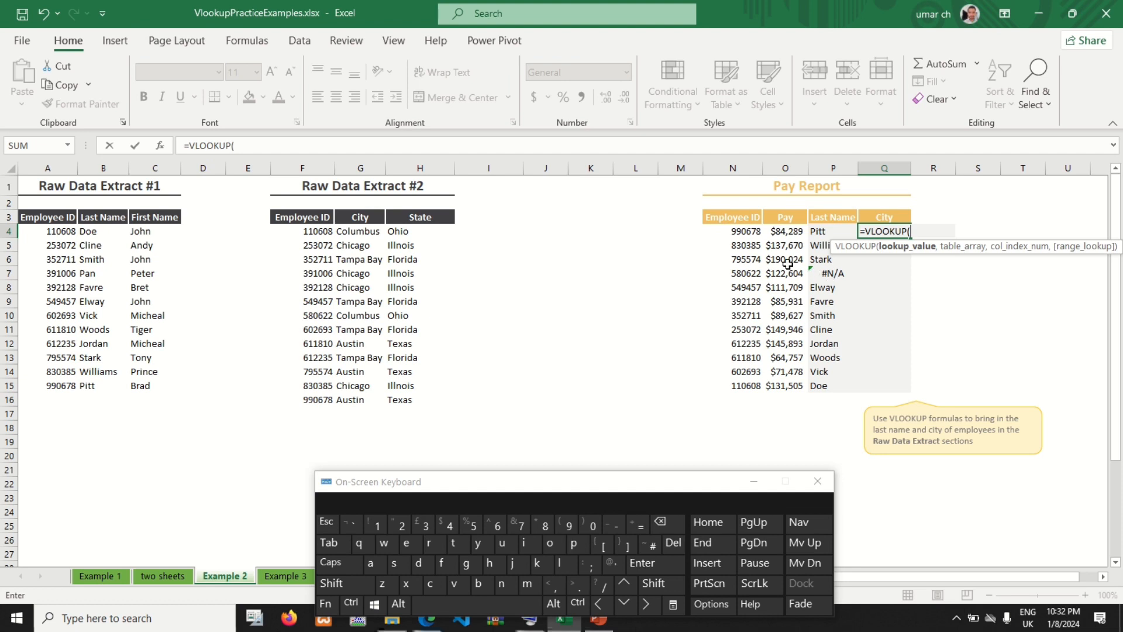
Step: Set the Q4 formula's lookup value to N4 and its table array to Raw Data Extract #2's whole columns F:H
click(732, 232)
click(561, 584)
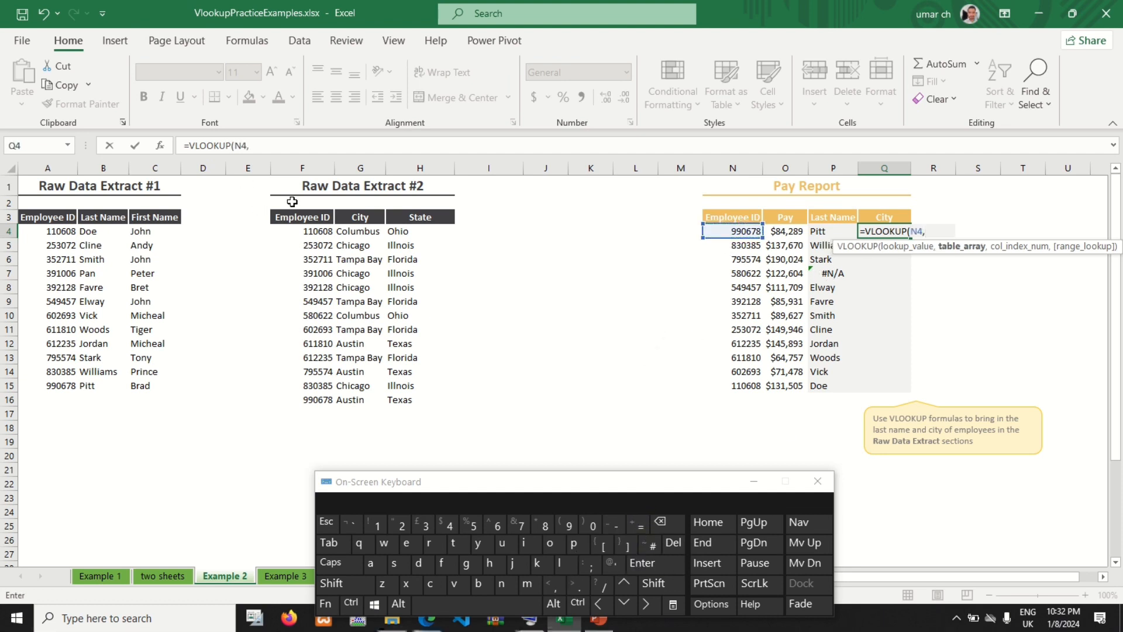
drag(295, 166, 421, 169)
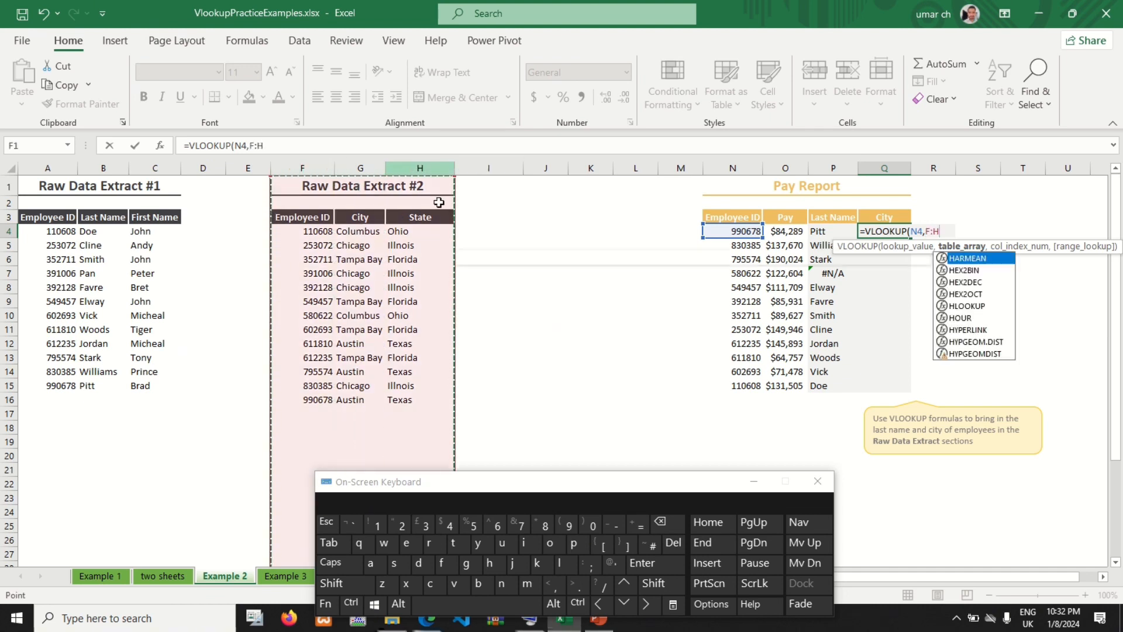
click(554, 586)
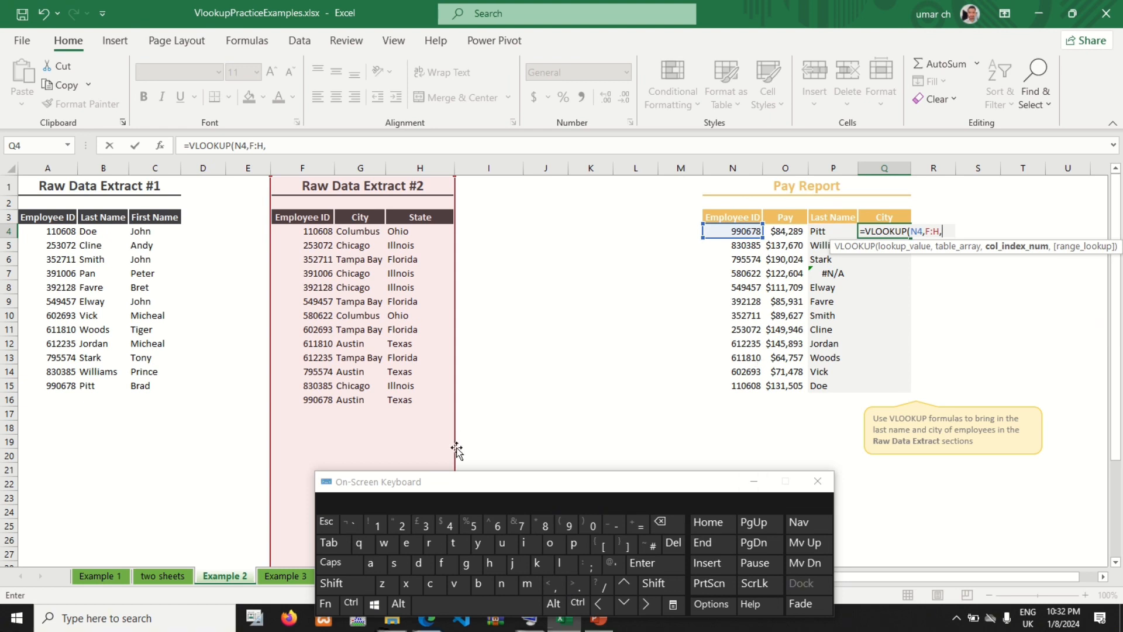
Step: Complete the Q4 formula with column index 2 and FALSE for an exact match, and fill it down to Q15
click(399, 525)
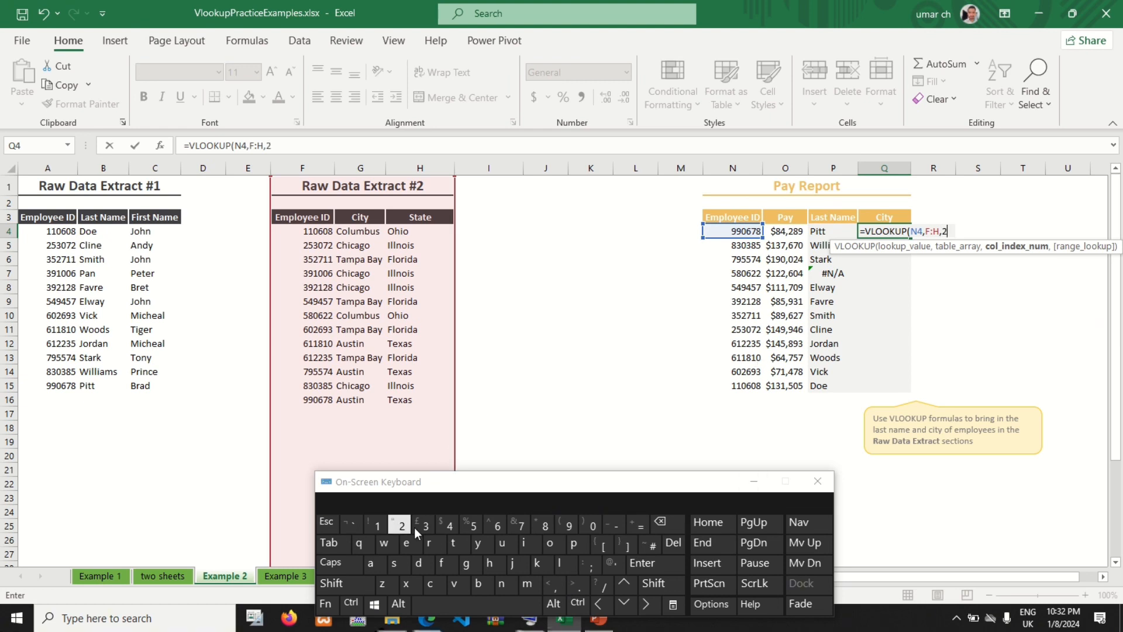
click(550, 585)
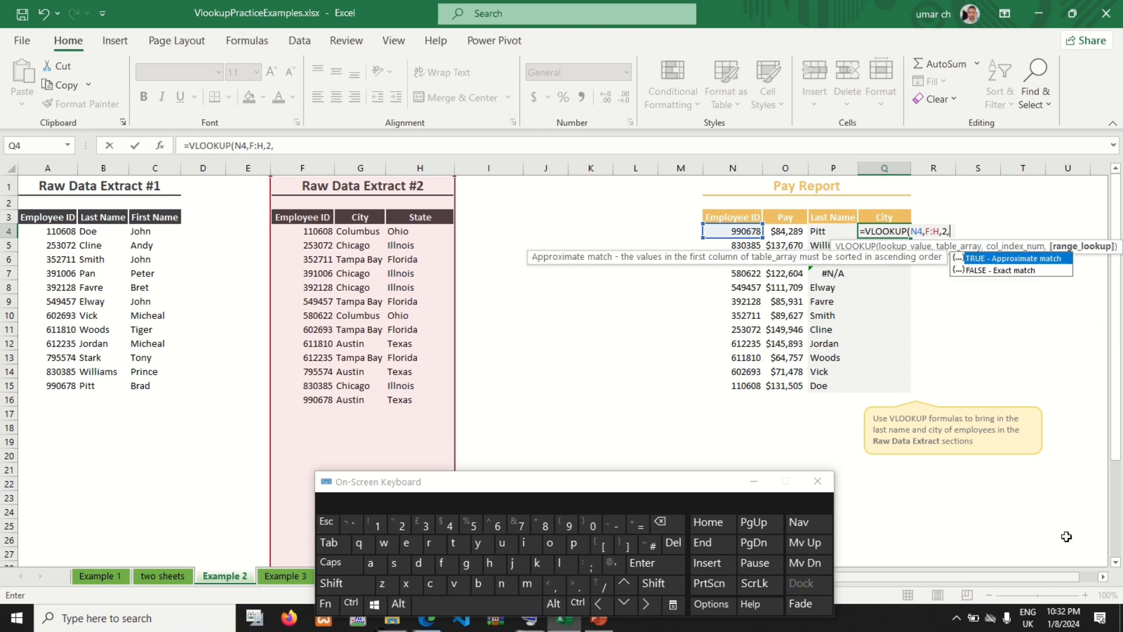
double_click(1012, 270)
click(655, 584)
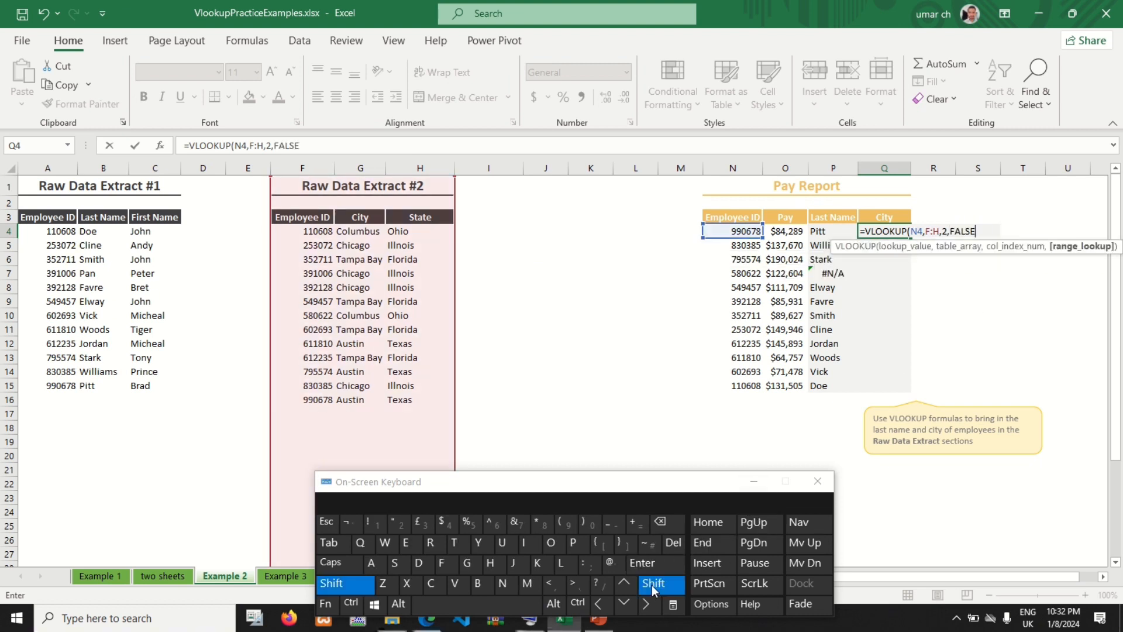
click(597, 525)
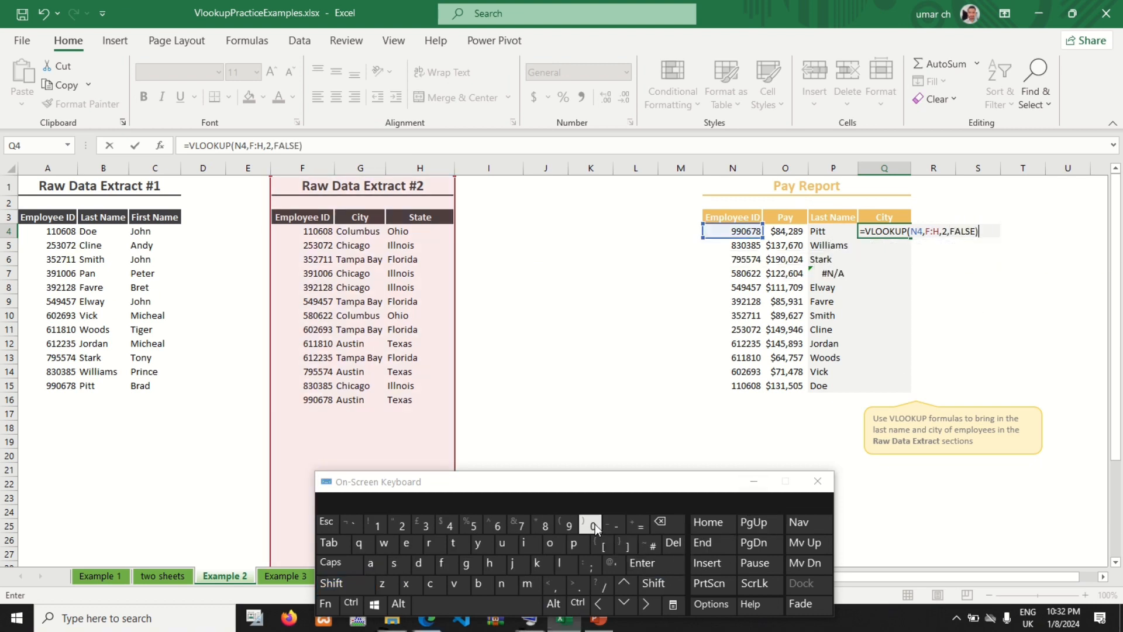
click(643, 563)
click(895, 230)
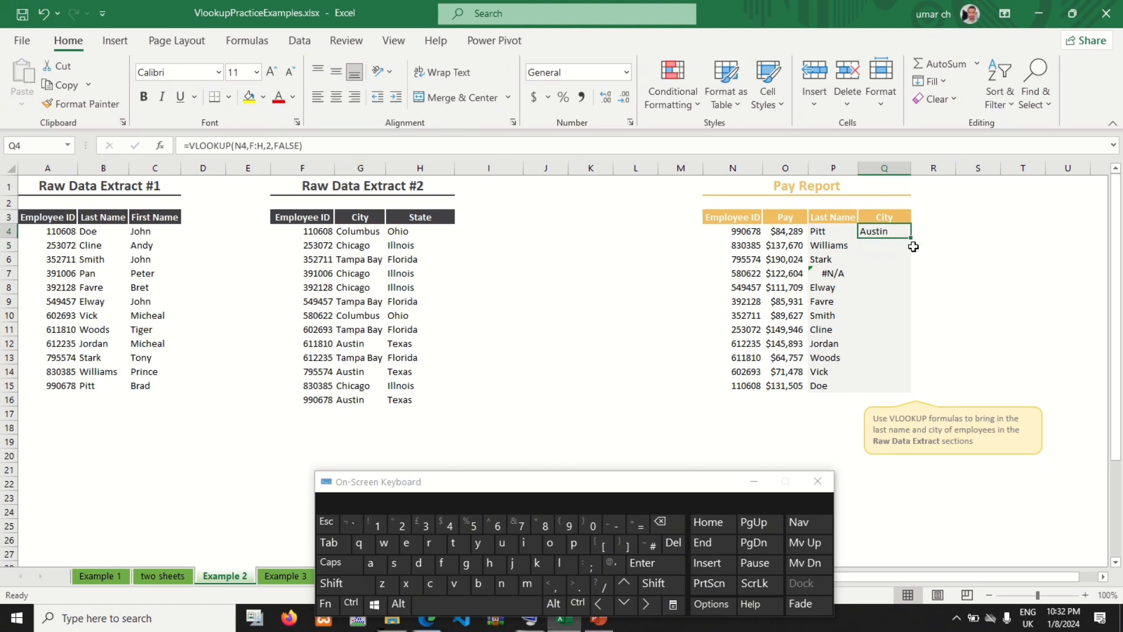
drag(911, 239, 907, 390)
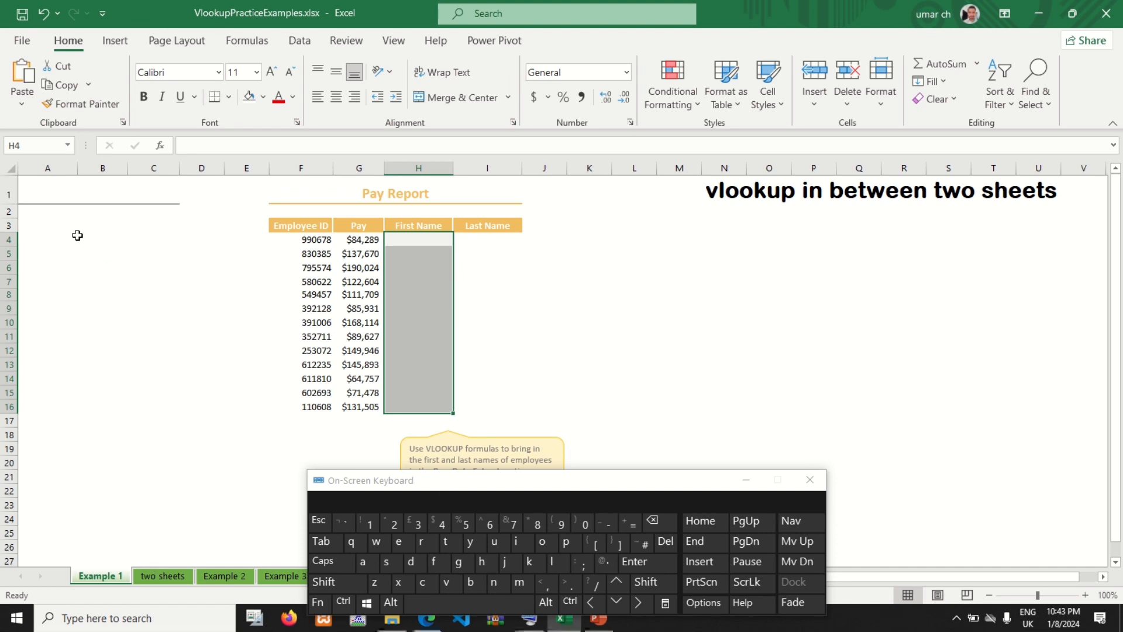
Step: Check the Raw Data Extract on the two sheets worksheet, and start a VLOOKUP formula in H4 of Example 1's First Name column
click(158, 576)
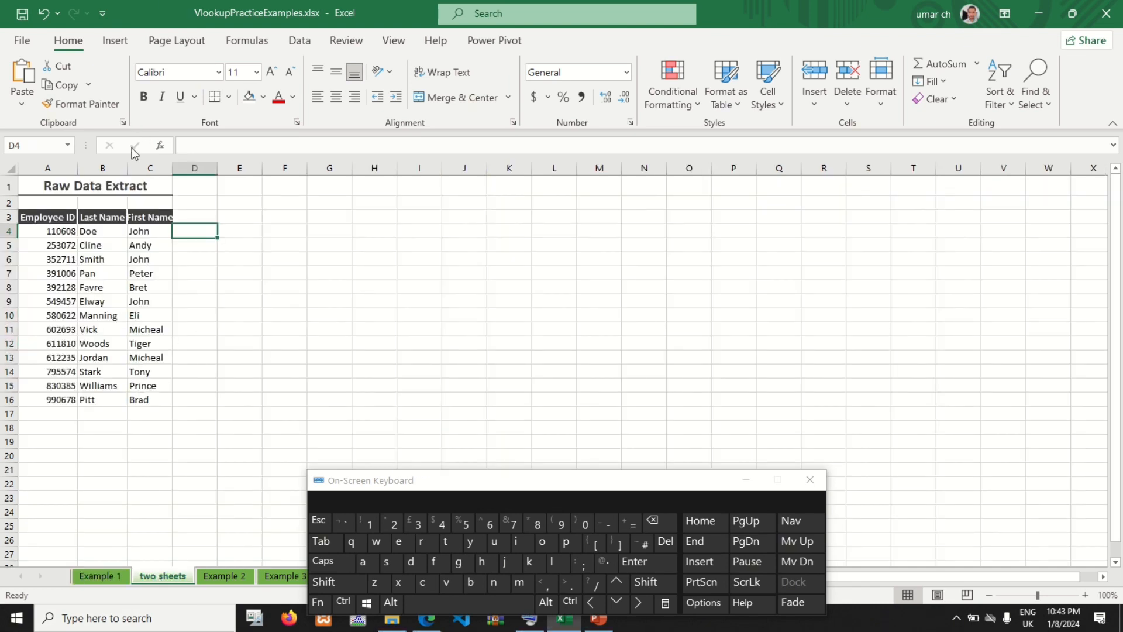
click(127, 164)
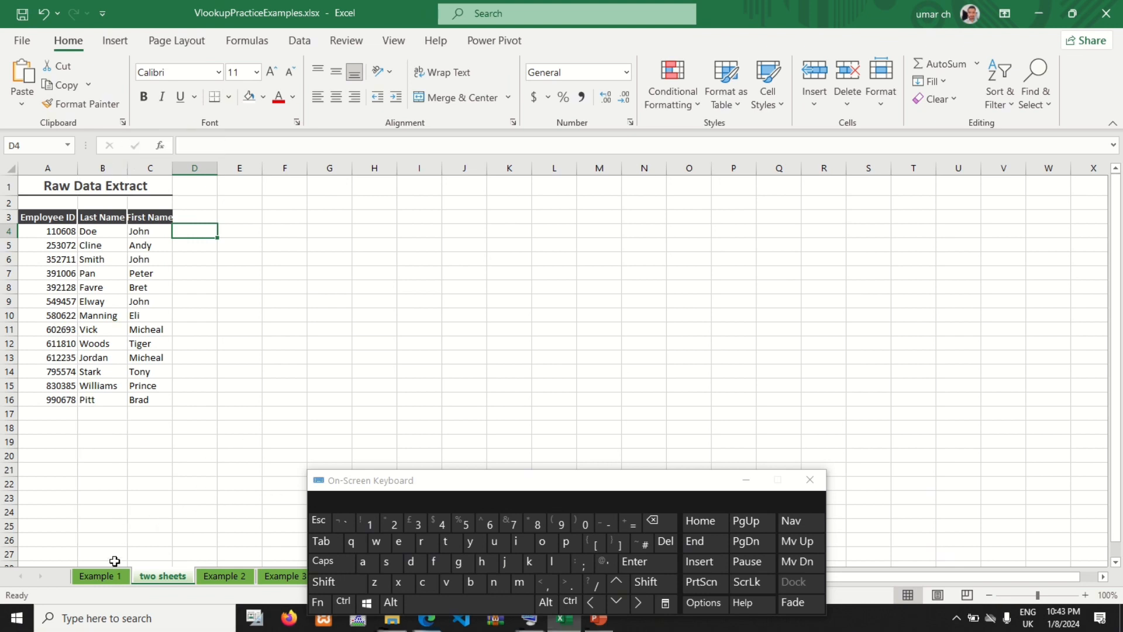
click(95, 576)
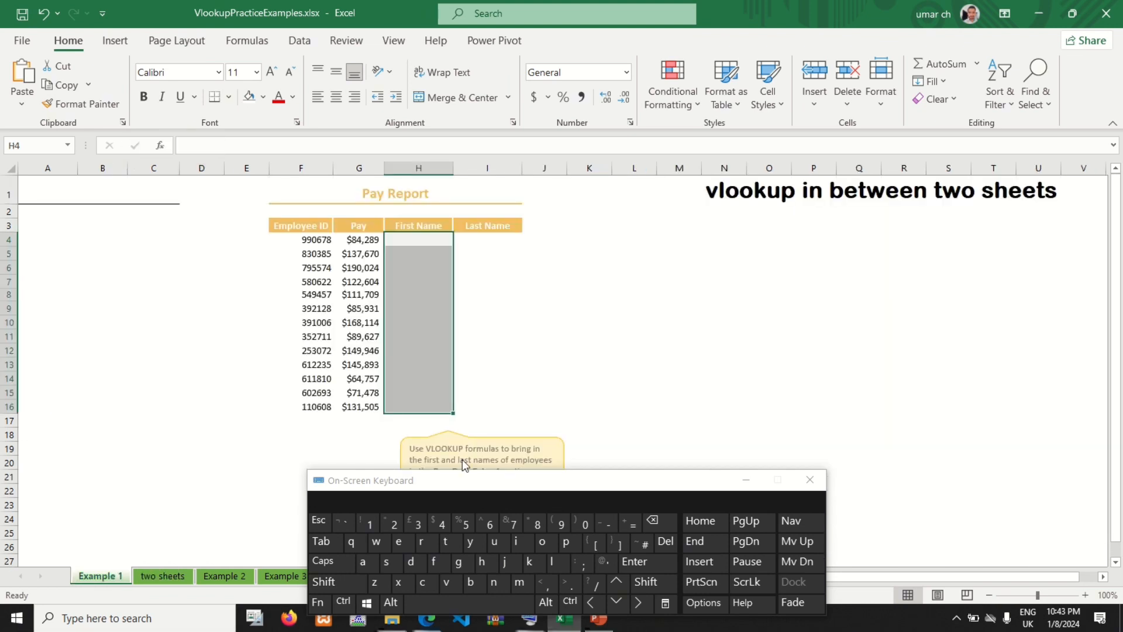
click(433, 237)
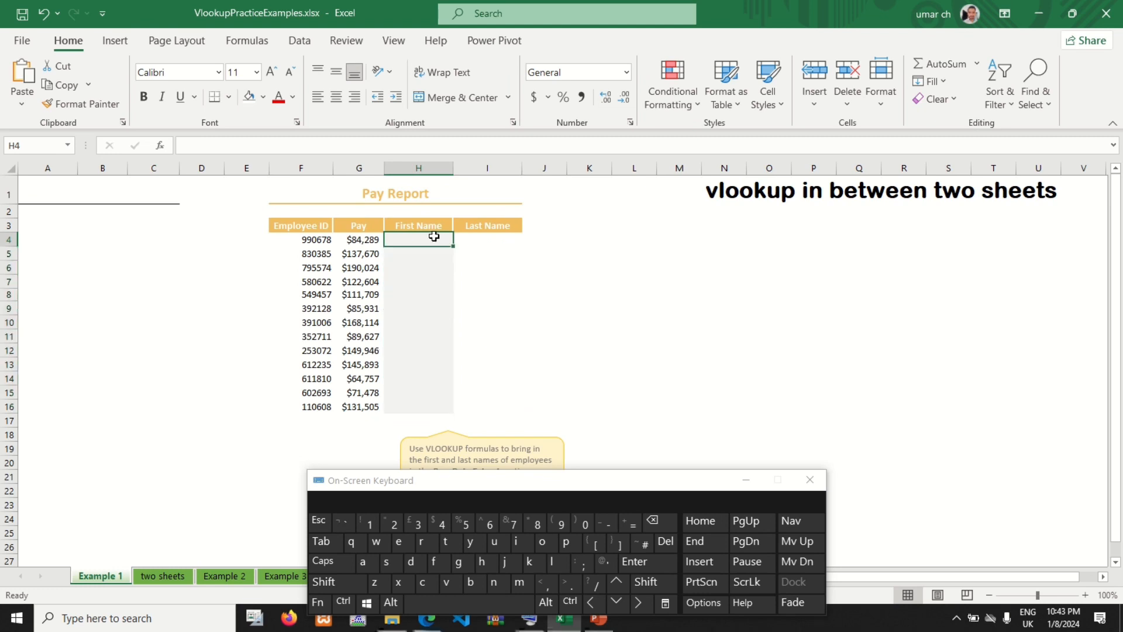
click(621, 523)
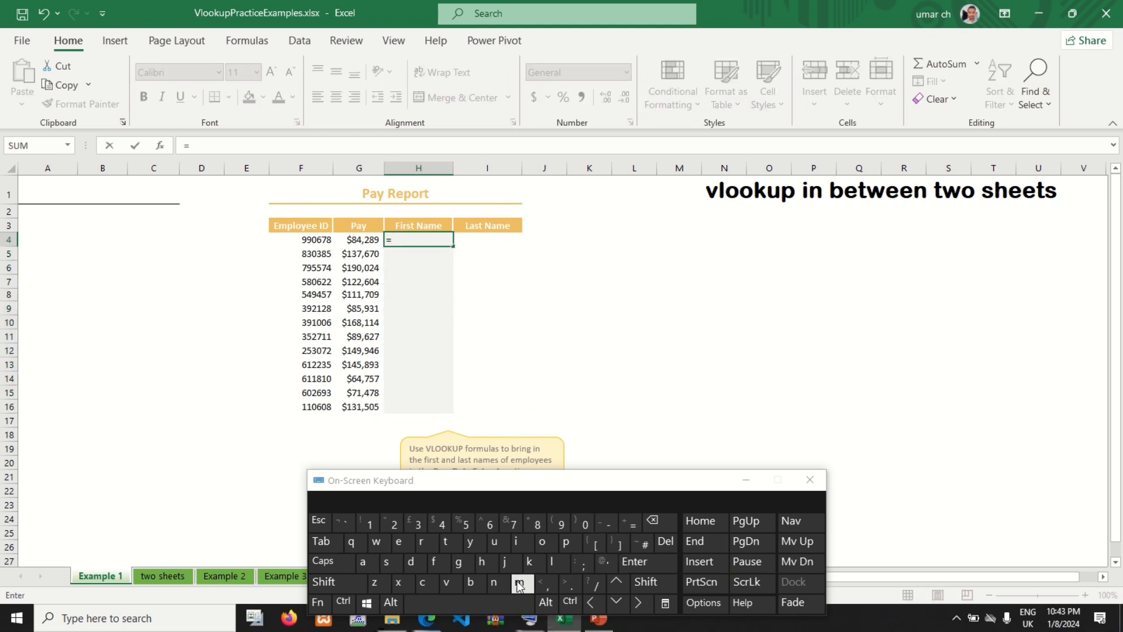
click(448, 587)
click(553, 563)
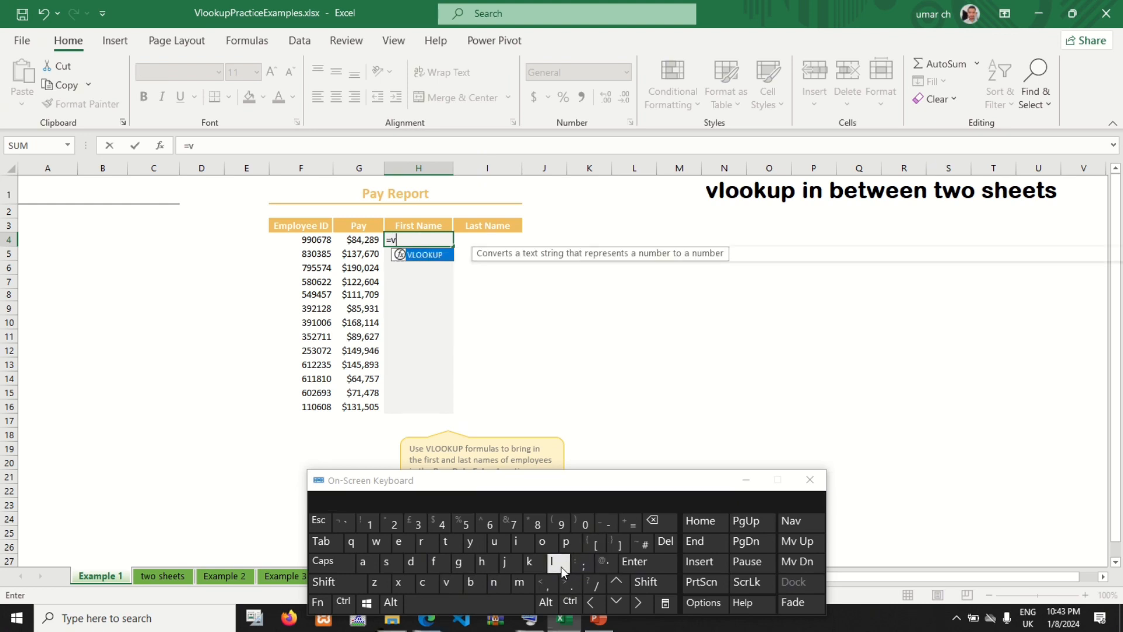
click(546, 543)
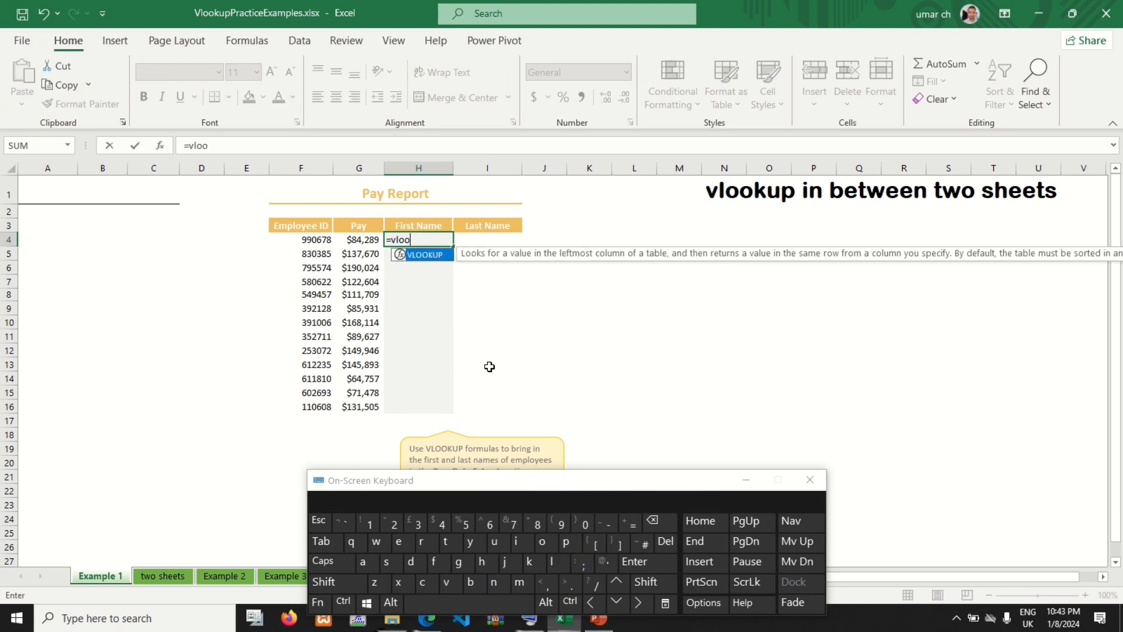
double_click(421, 255)
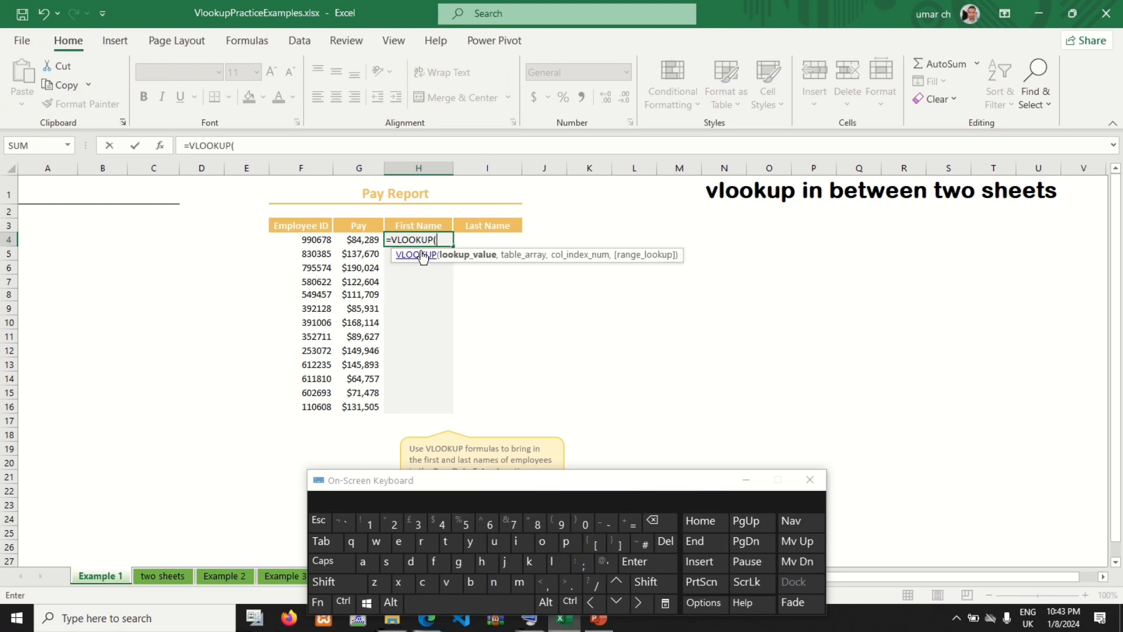
Step: Set the H4 formula's lookup value to F4 and its table array to whole columns A:C of the two sheets worksheet
click(316, 241)
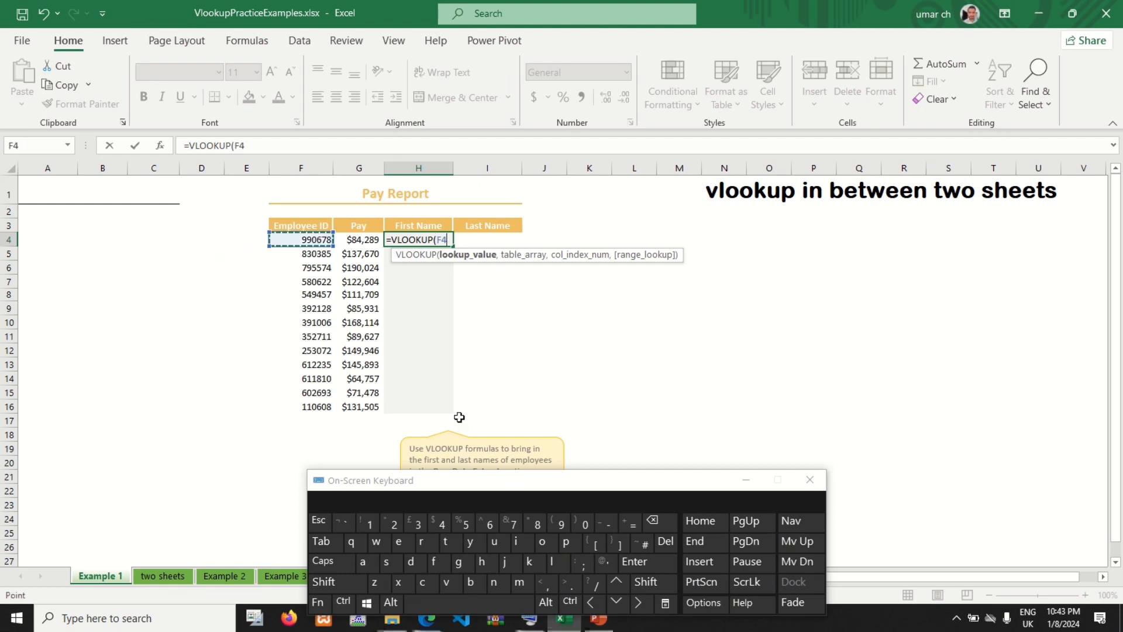
click(544, 583)
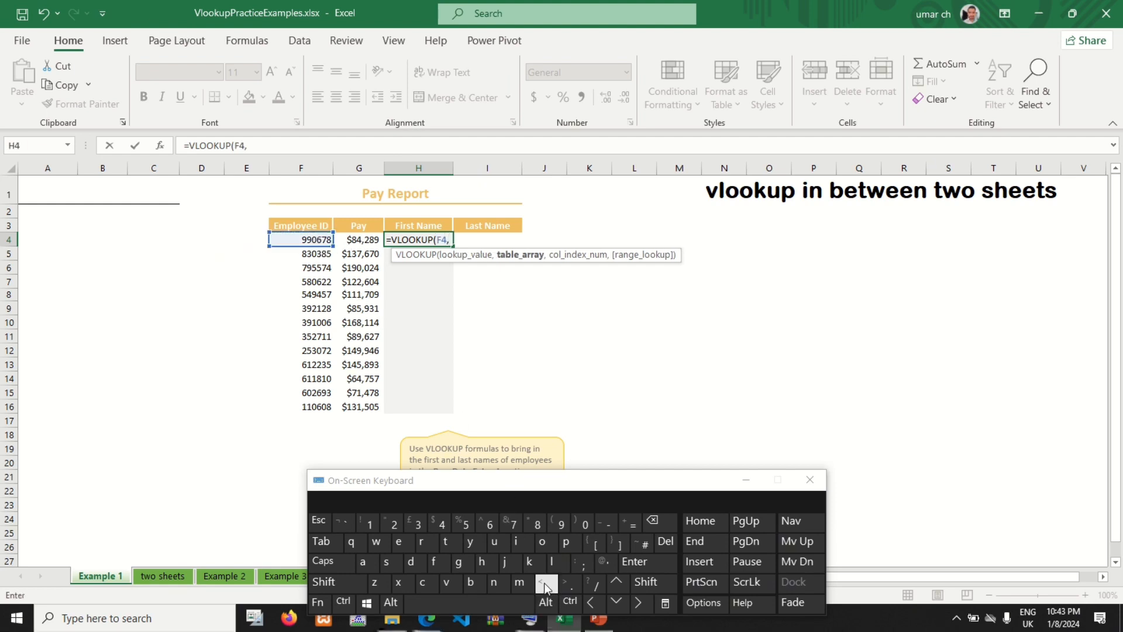
click(162, 576)
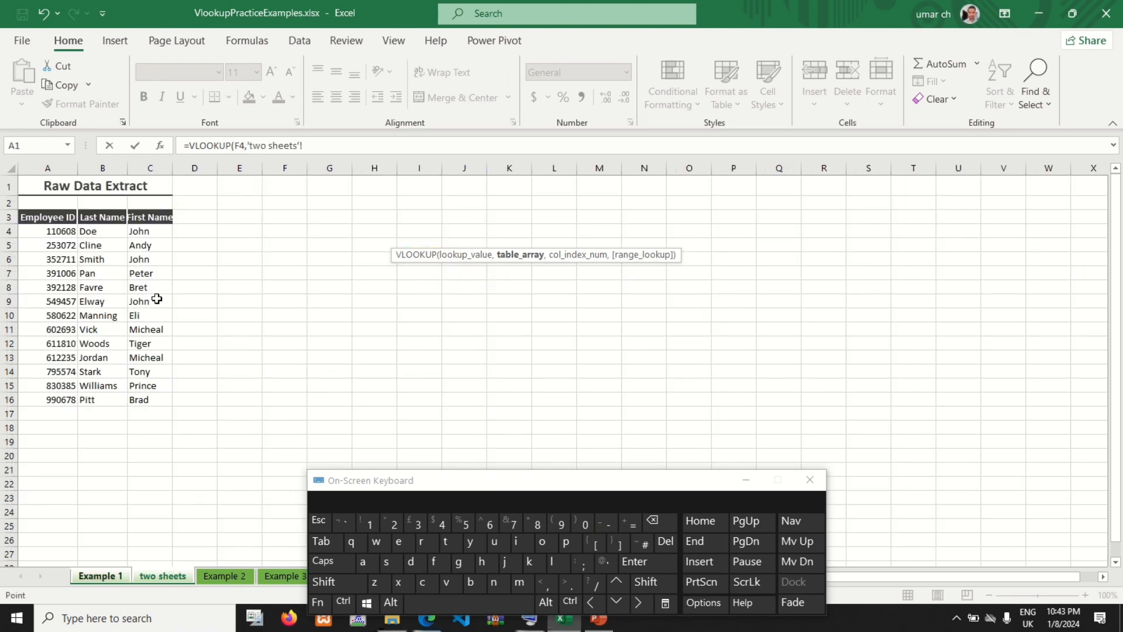
drag(51, 168, 150, 170)
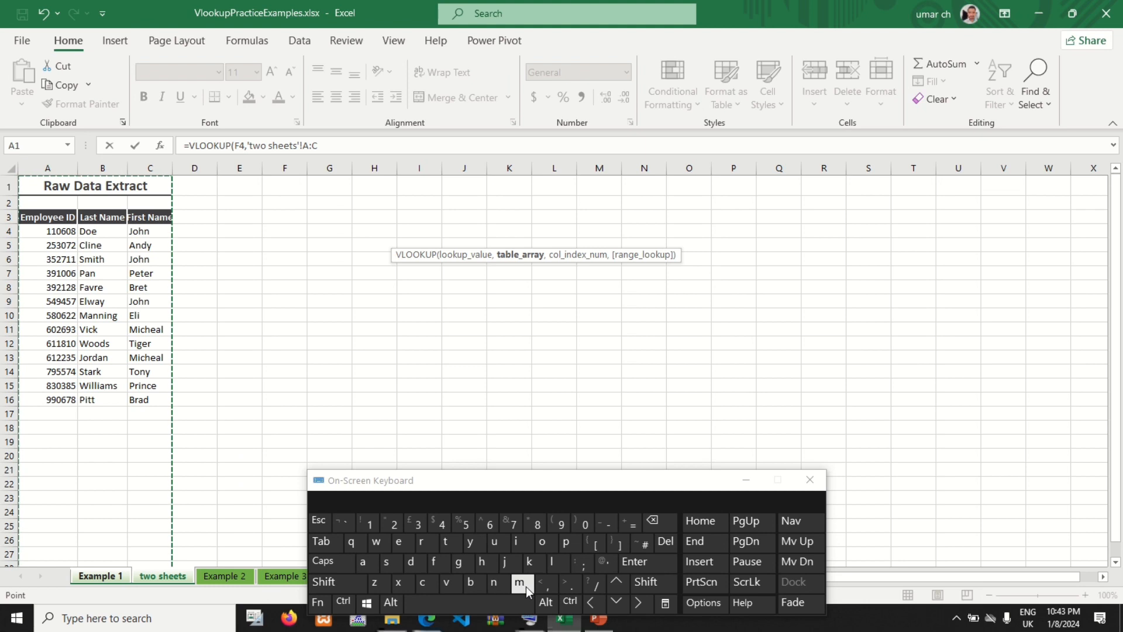
click(548, 592)
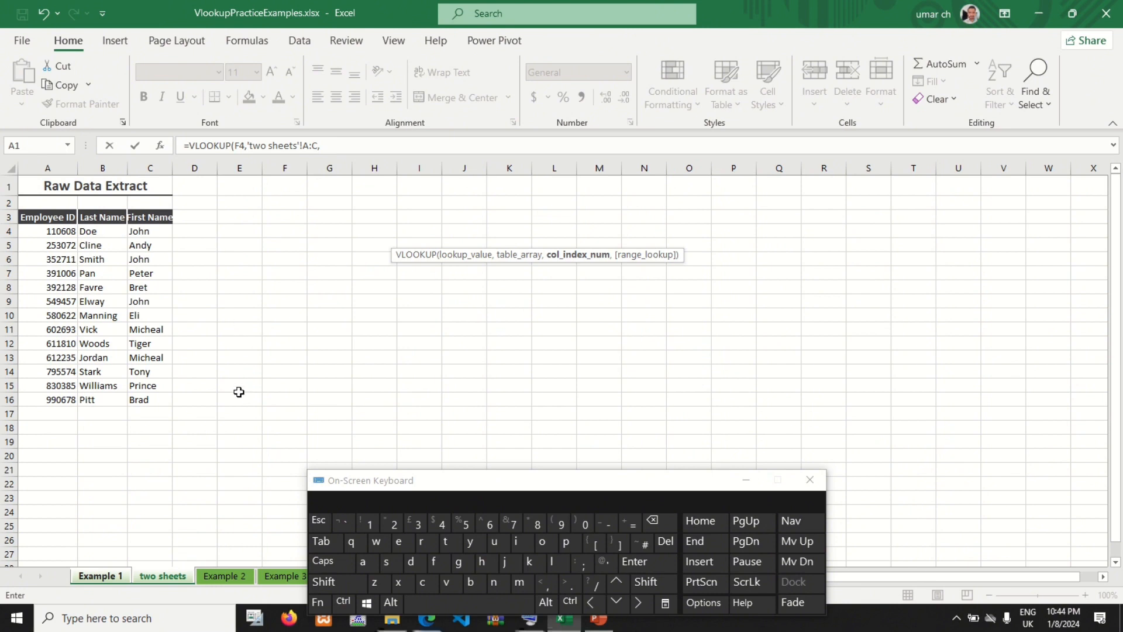
Step: Complete the H4 formula with column index 2 and FALSE for an exact match, and fill it down to H16
click(391, 522)
click(547, 585)
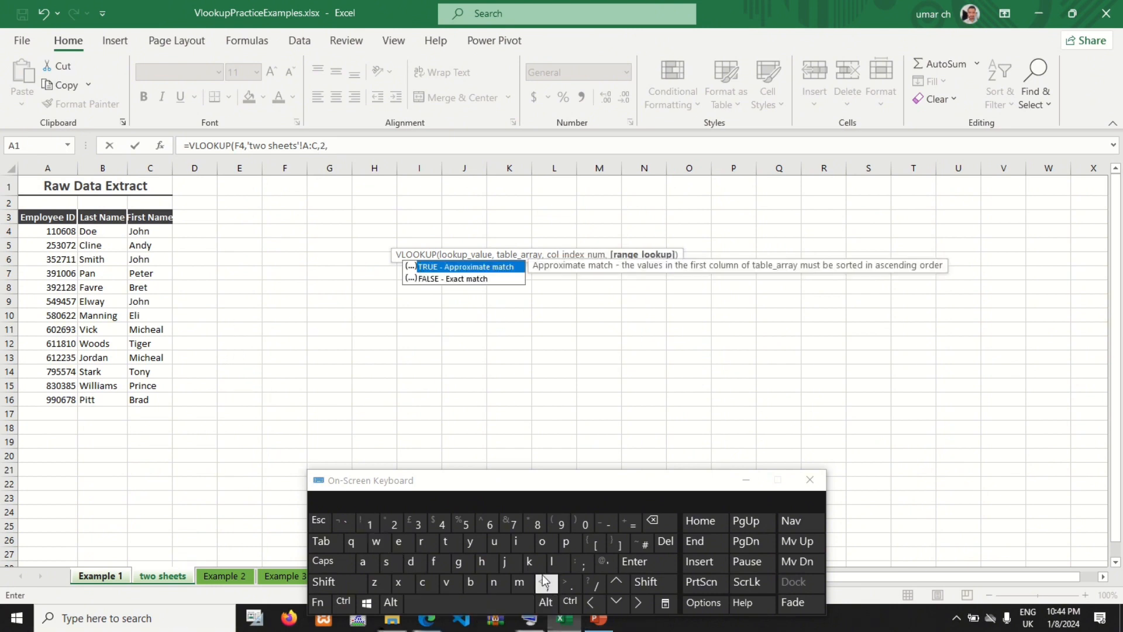
double_click(436, 279)
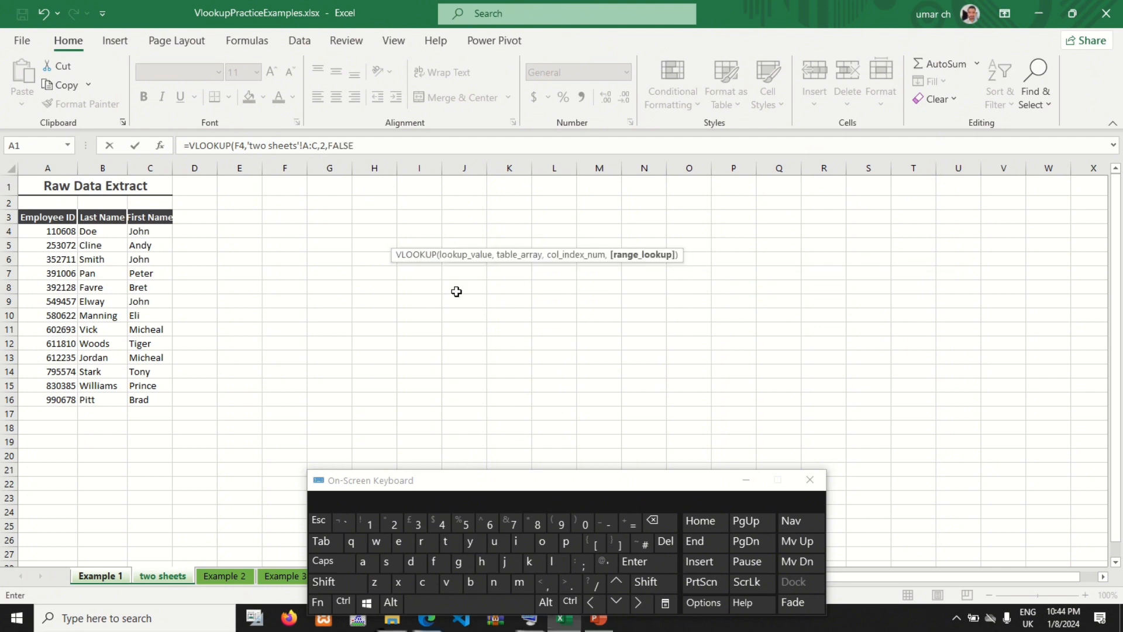
click(647, 582)
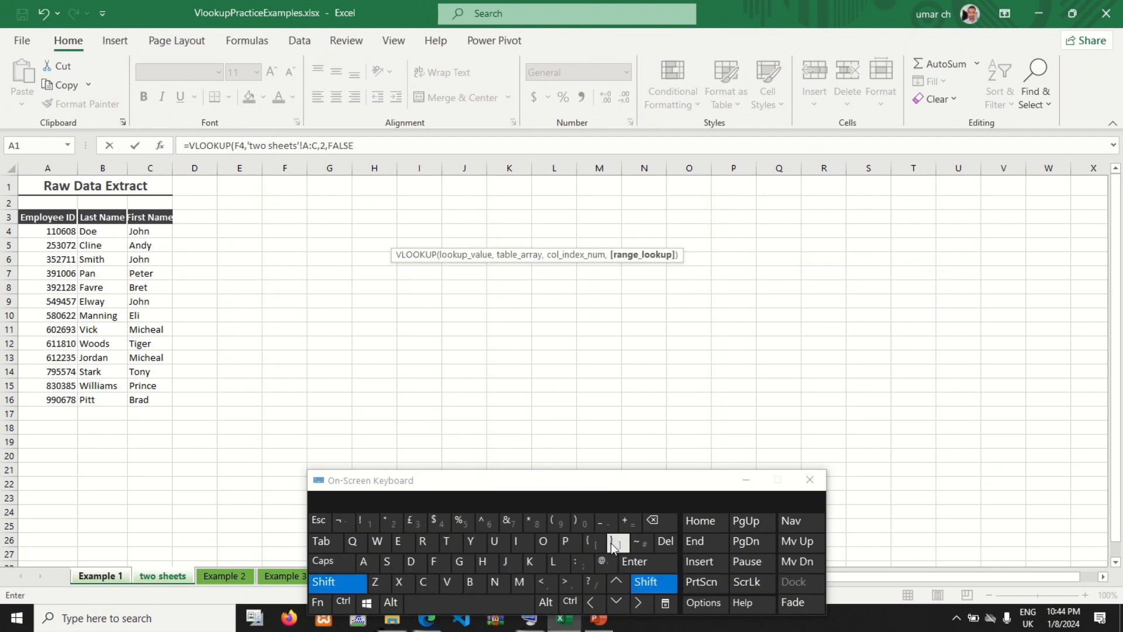
click(613, 544)
click(635, 561)
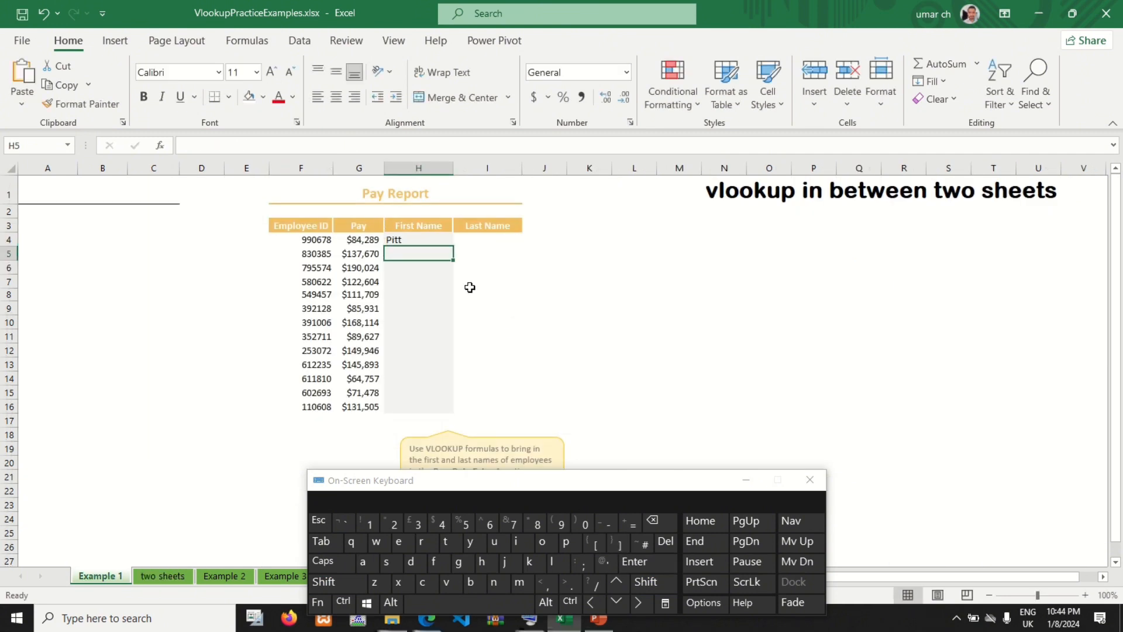
click(427, 239)
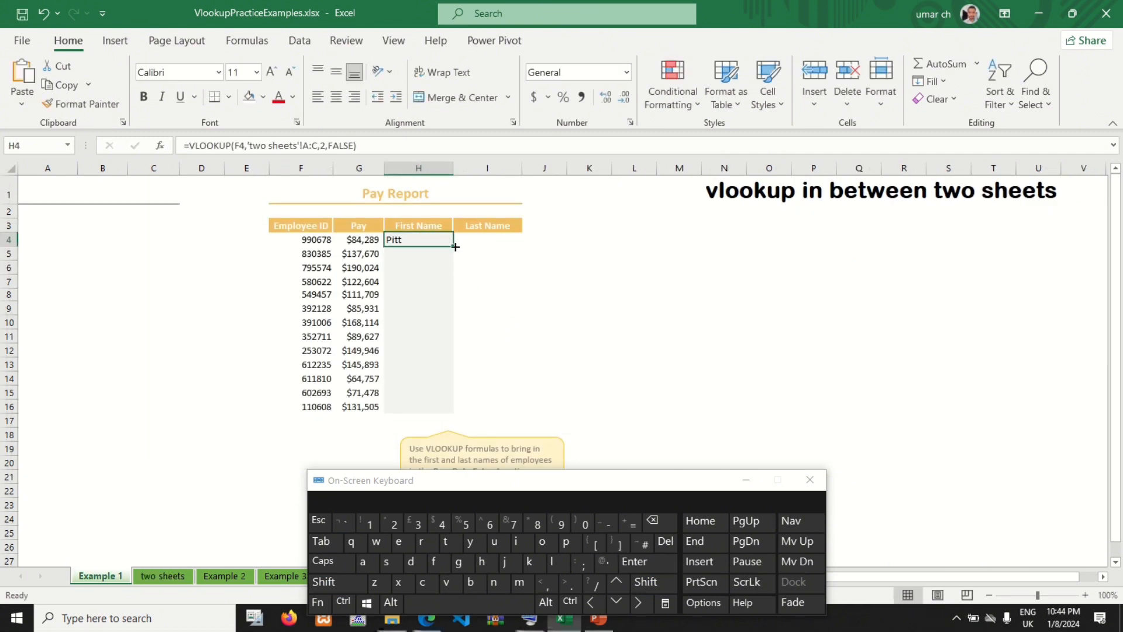
double_click(455, 247)
Step: Start a VLOOKUP formula in I4 of the Pay Report's Last Name column
click(508, 236)
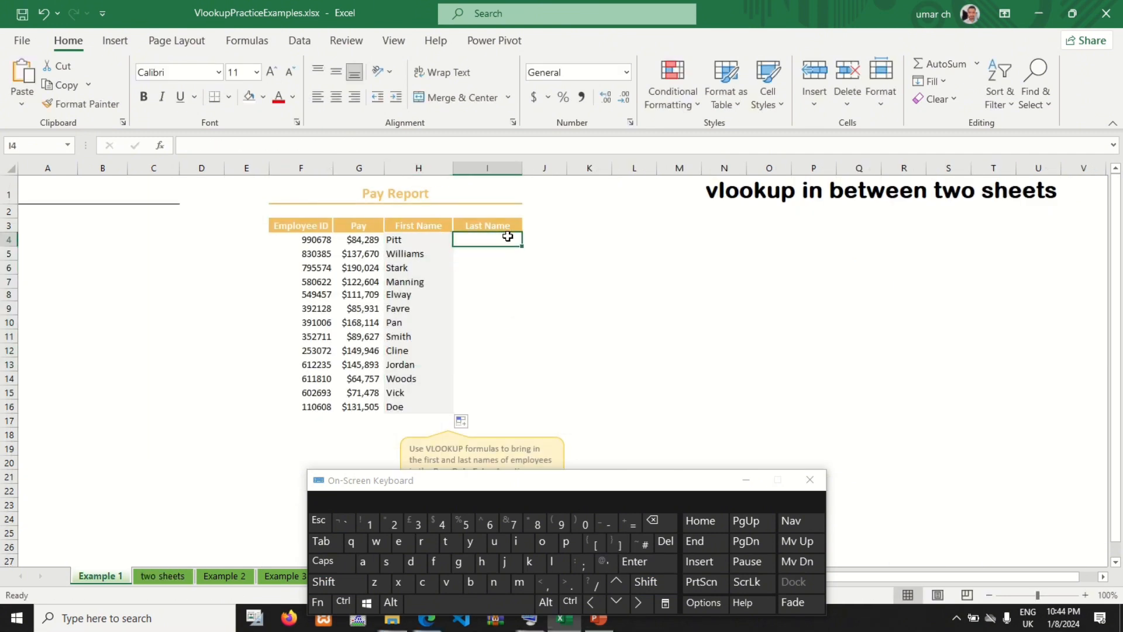
click(630, 529)
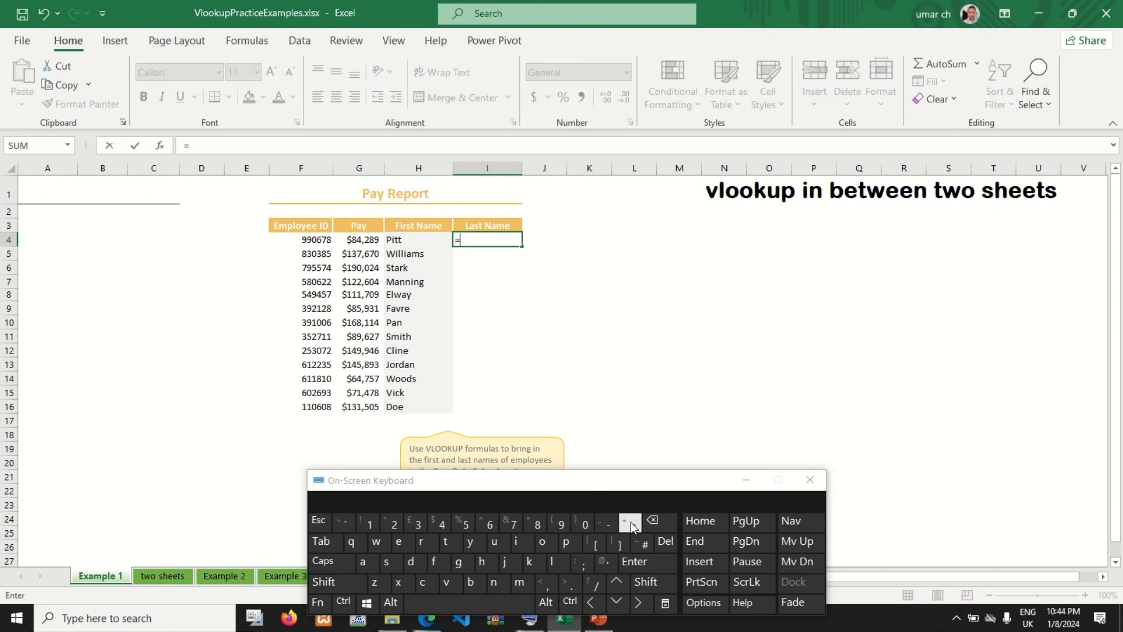
click(454, 589)
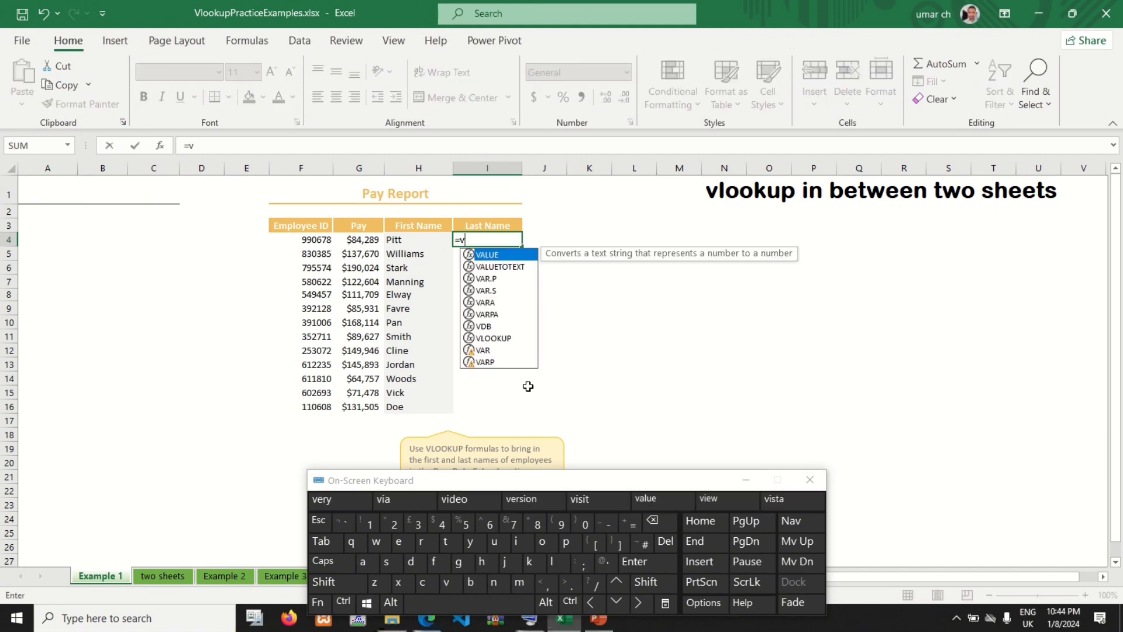
click(557, 563)
click(542, 542)
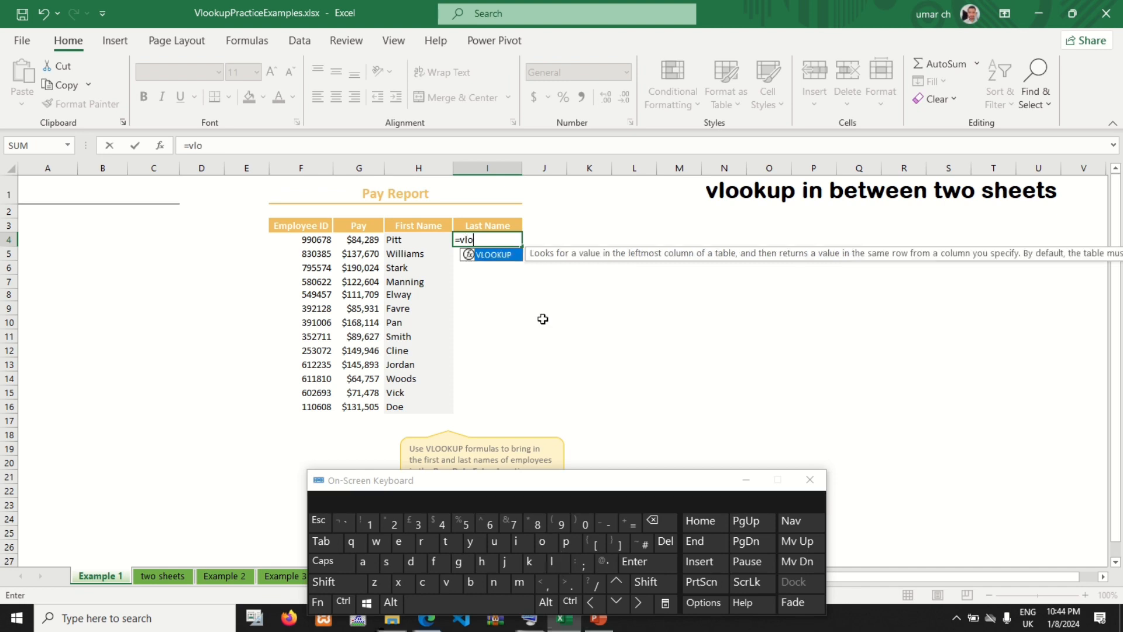
double_click(504, 256)
Step: Set the I4 formula's lookup value to F4 and its table array to whole columns A:C of the two sheets worksheet
click(306, 239)
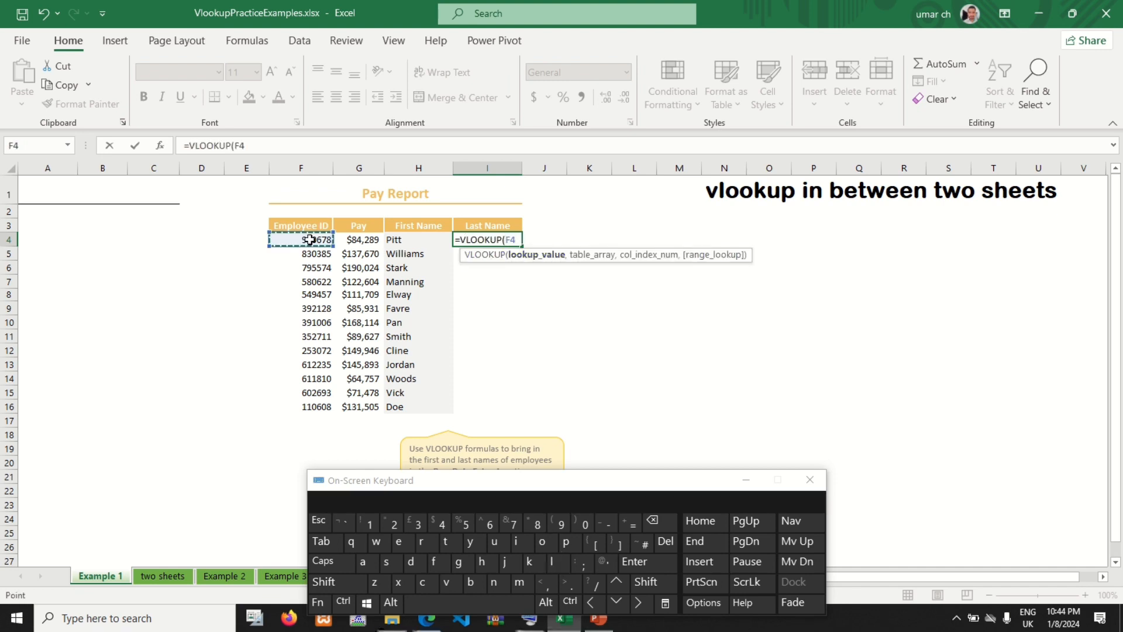
click(543, 587)
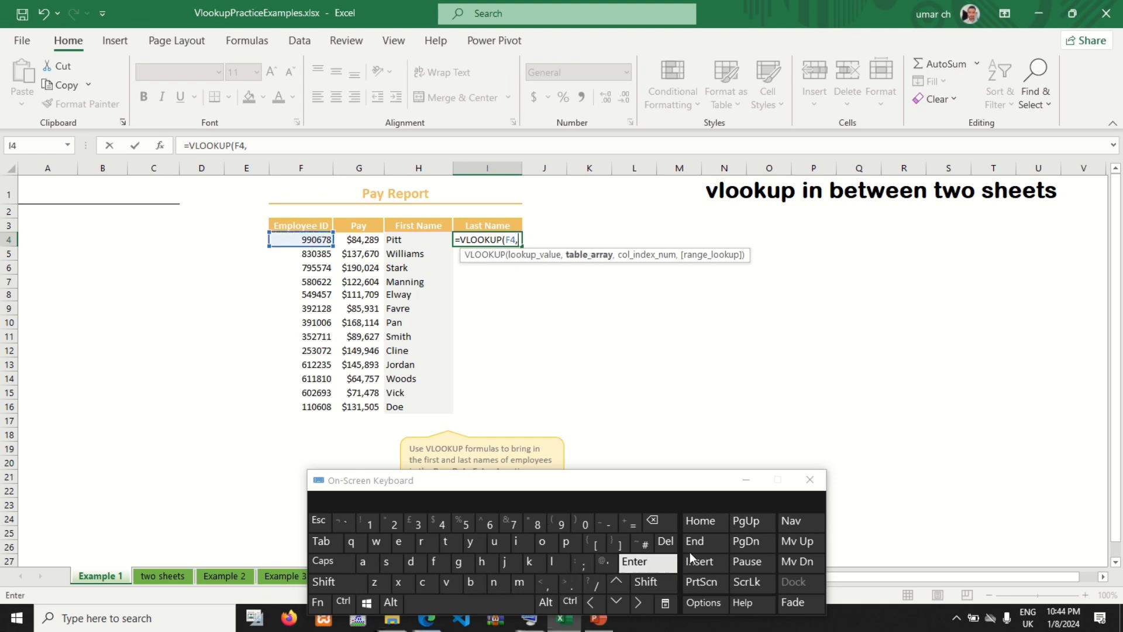
click(174, 576)
drag(48, 168, 170, 179)
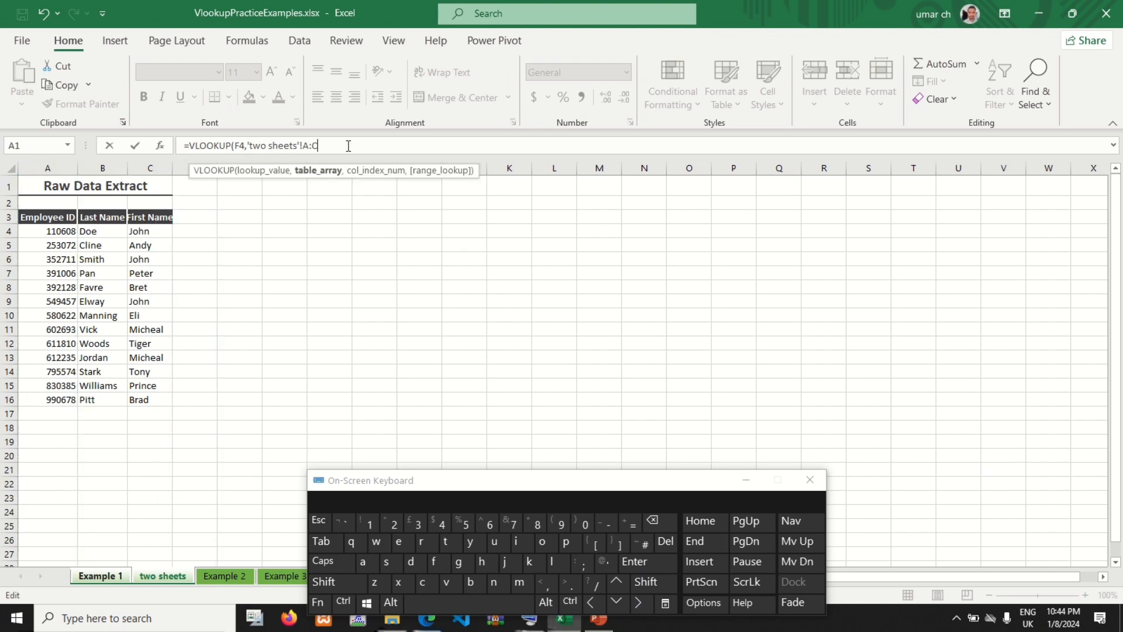
click(544, 582)
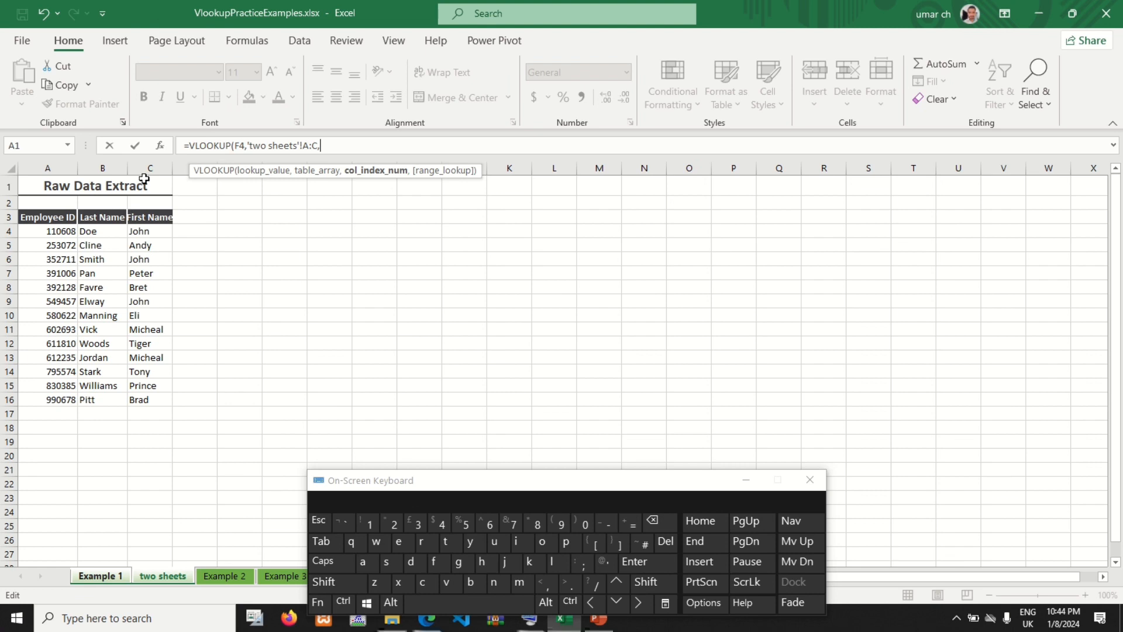
Step: Complete the I4 formula with column index 3 and FALSE for an exact match, and fill it down to I16
click(417, 522)
click(545, 583)
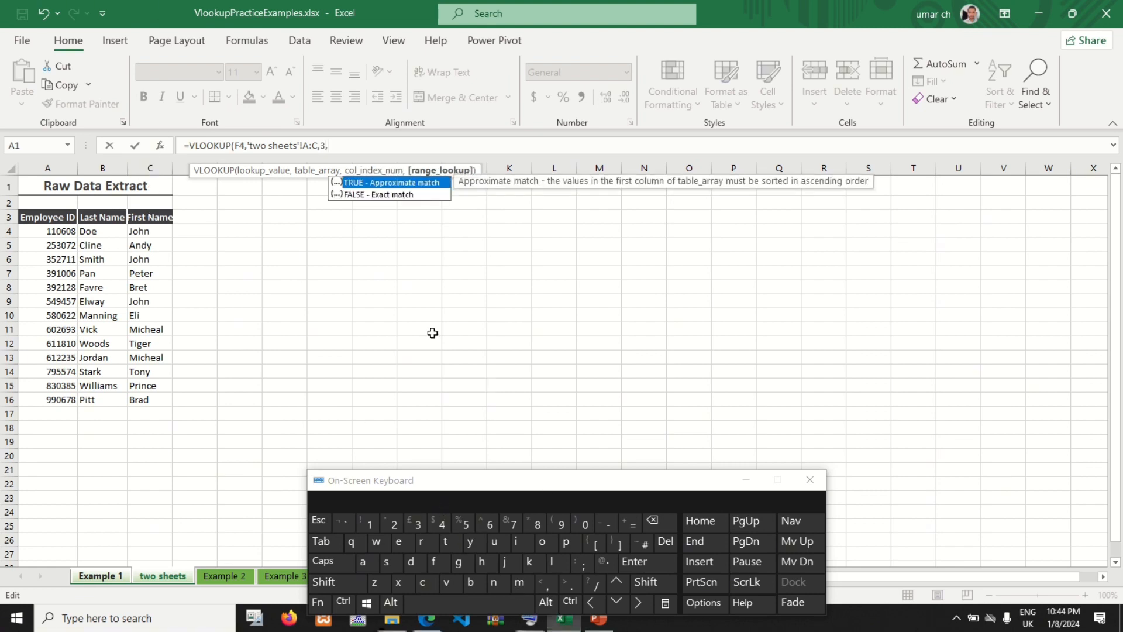
double_click(381, 194)
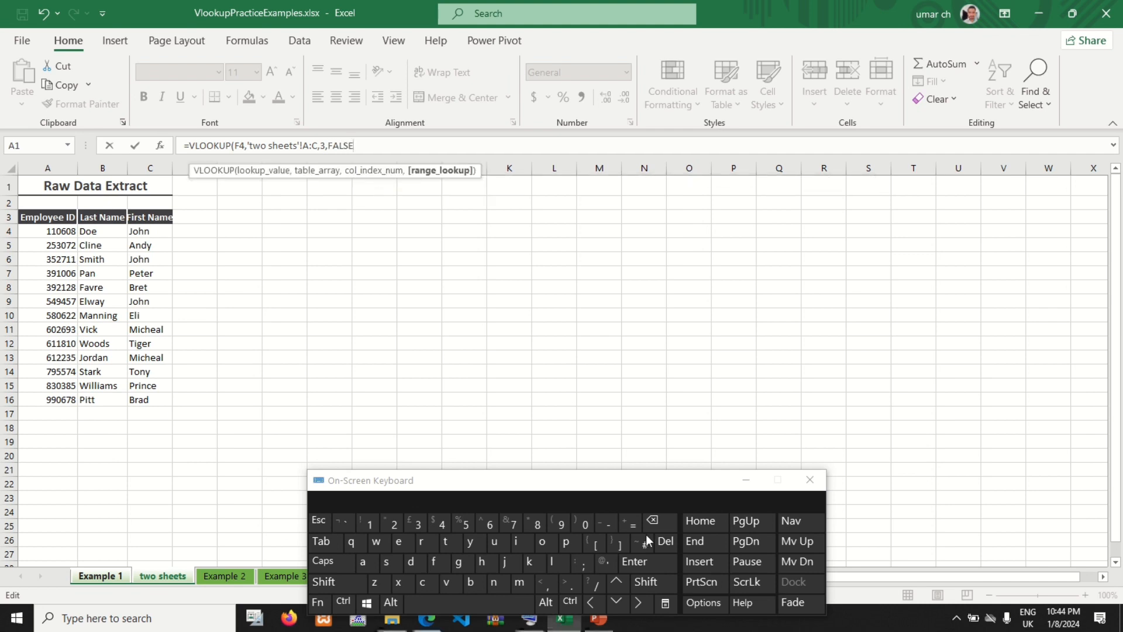
click(662, 590)
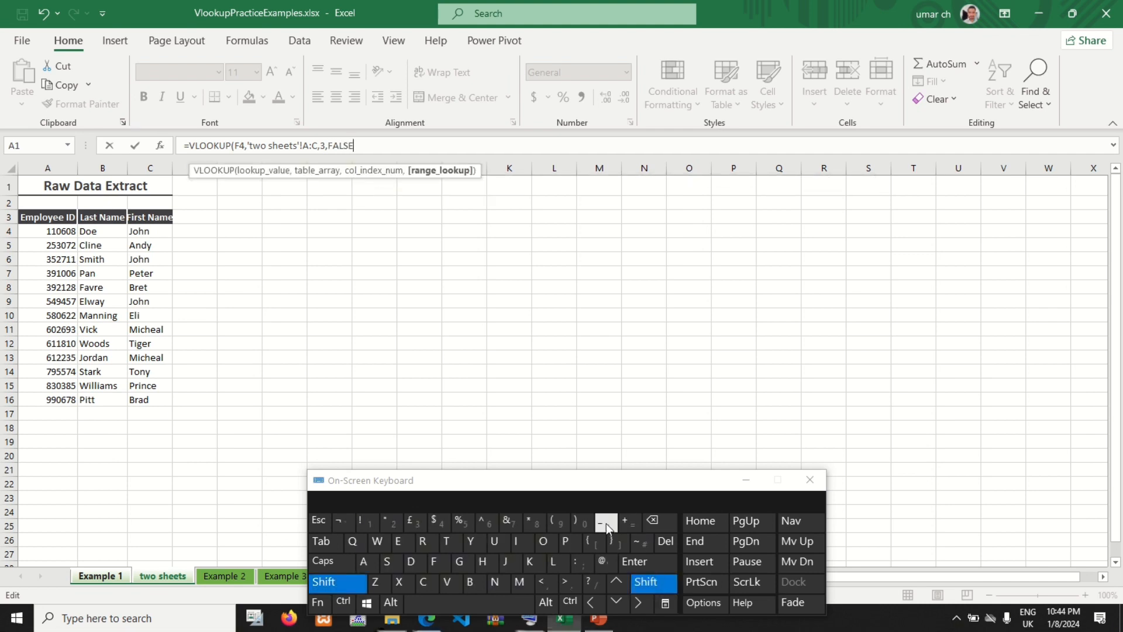
click(575, 519)
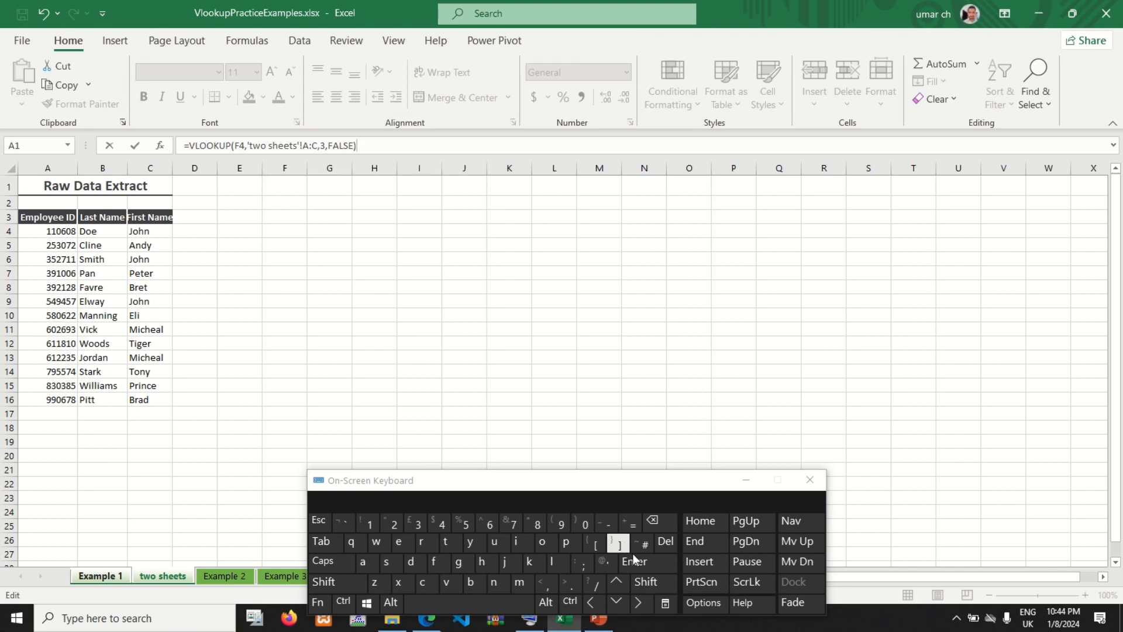
click(655, 564)
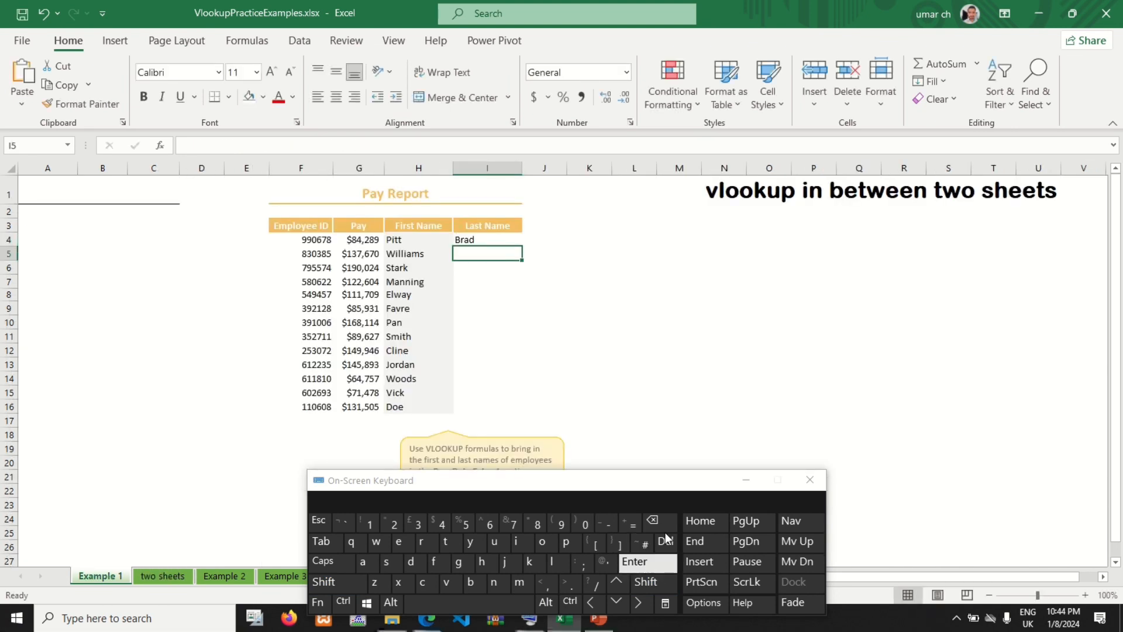
click(496, 237)
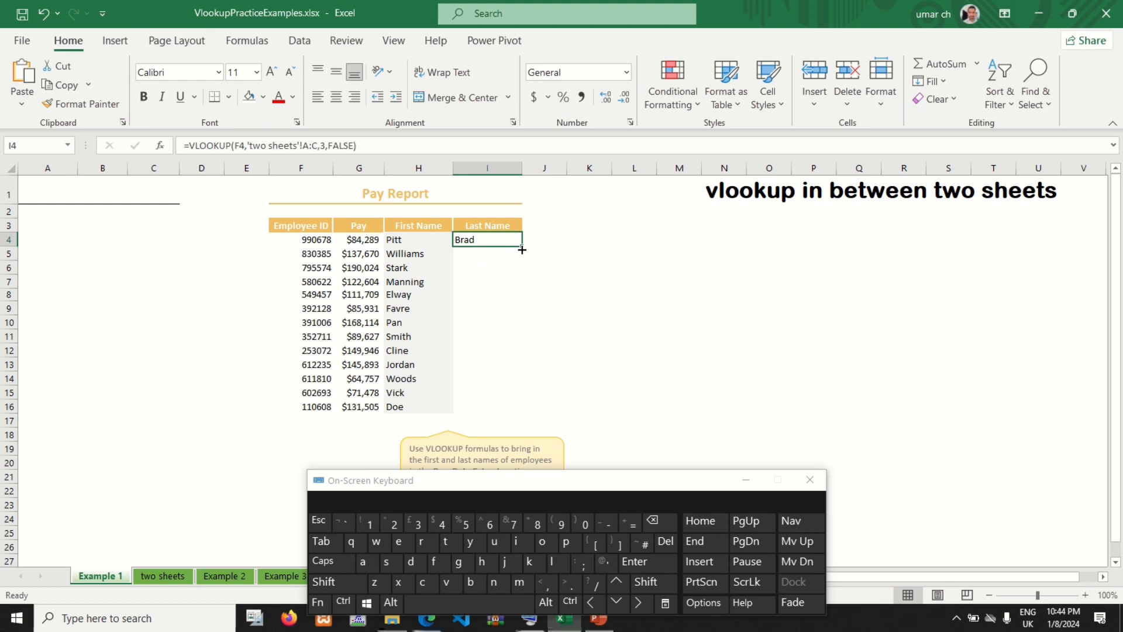
double_click(522, 249)
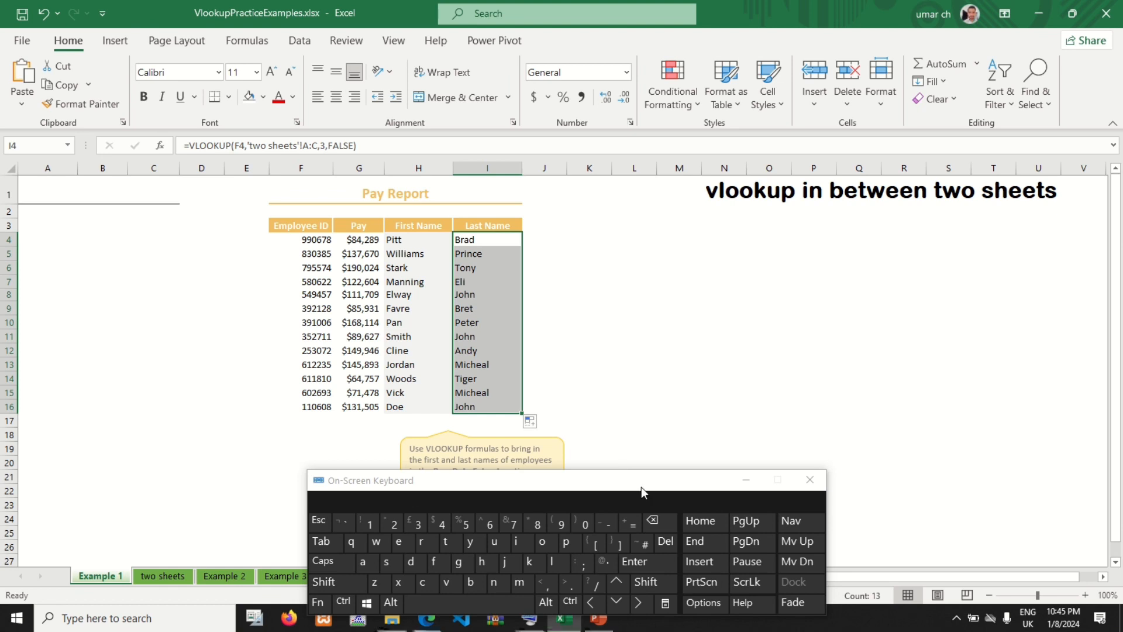
mouse_move(645, 16)
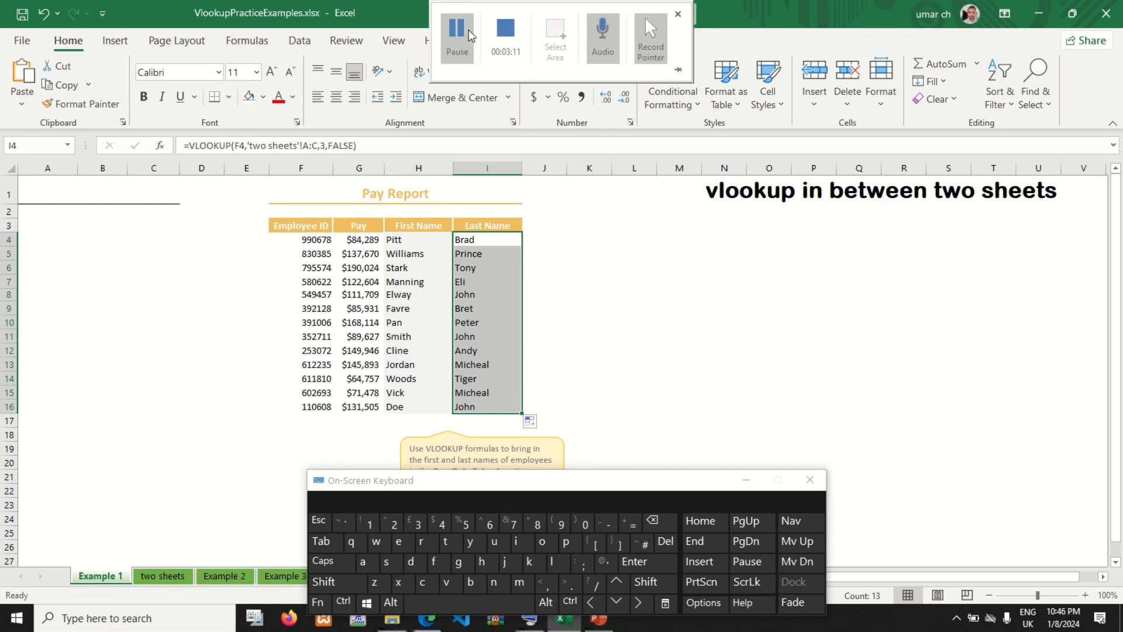